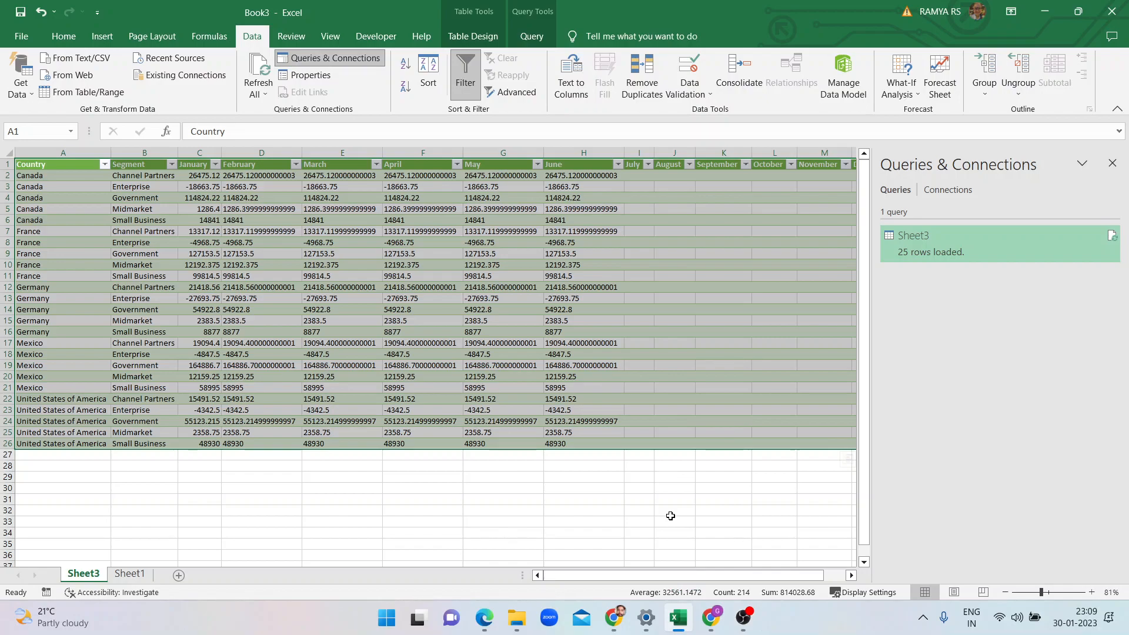
- Locate the Financial Sample workbook in the Downloads folder and switch to its Sheet3 in Excel
click(516, 617)
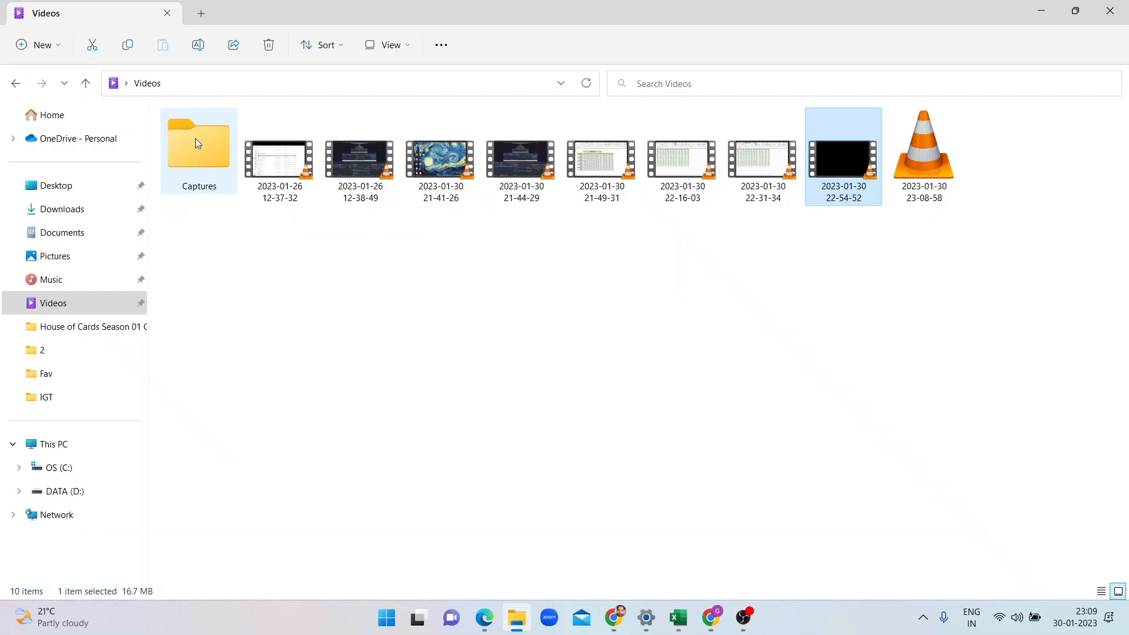
click(83, 215)
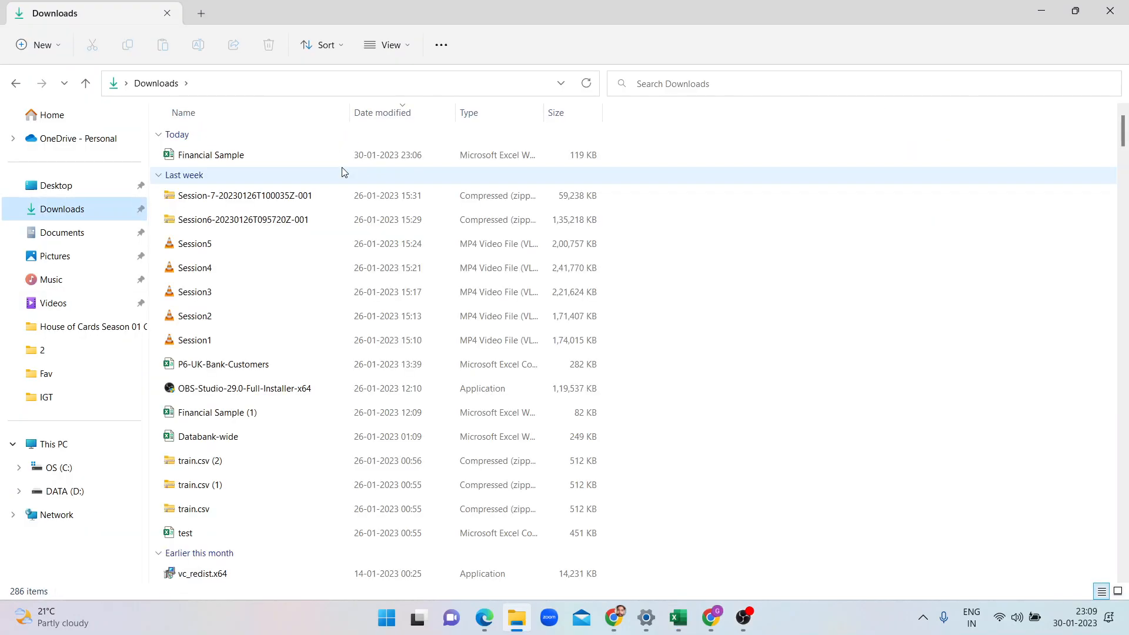
click(286, 155)
key(alt+Tab)
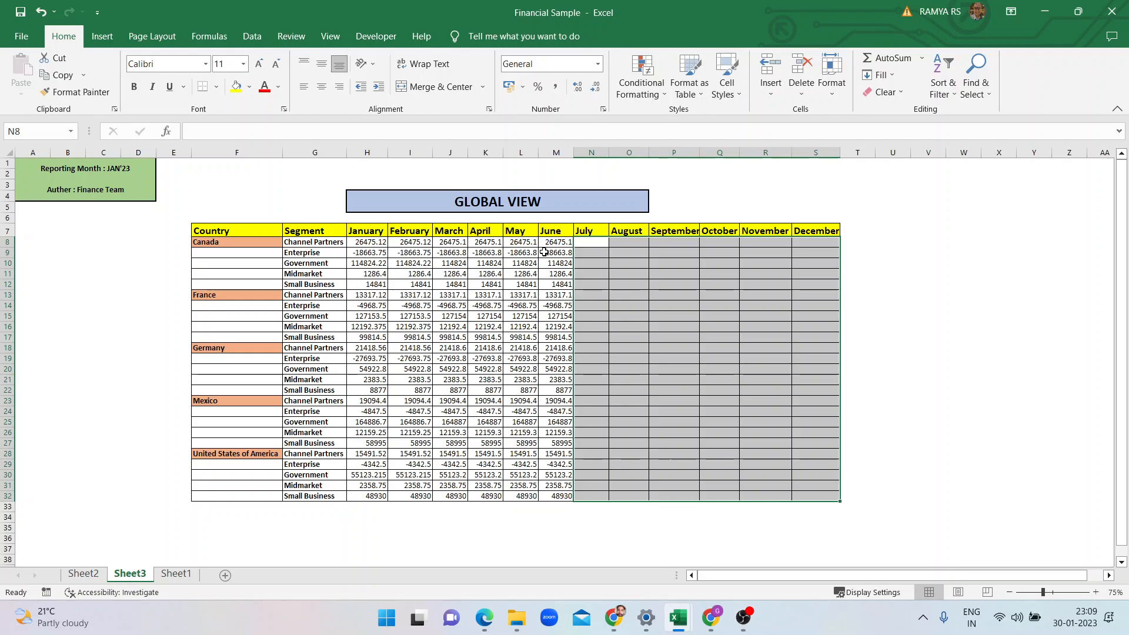
- Examine the monthly columns of the GLOBAL VIEW table, from February through June
click(427, 229)
click(469, 231)
key(Right)
key(Right)
key(Right)
drag(398, 232, 565, 497)
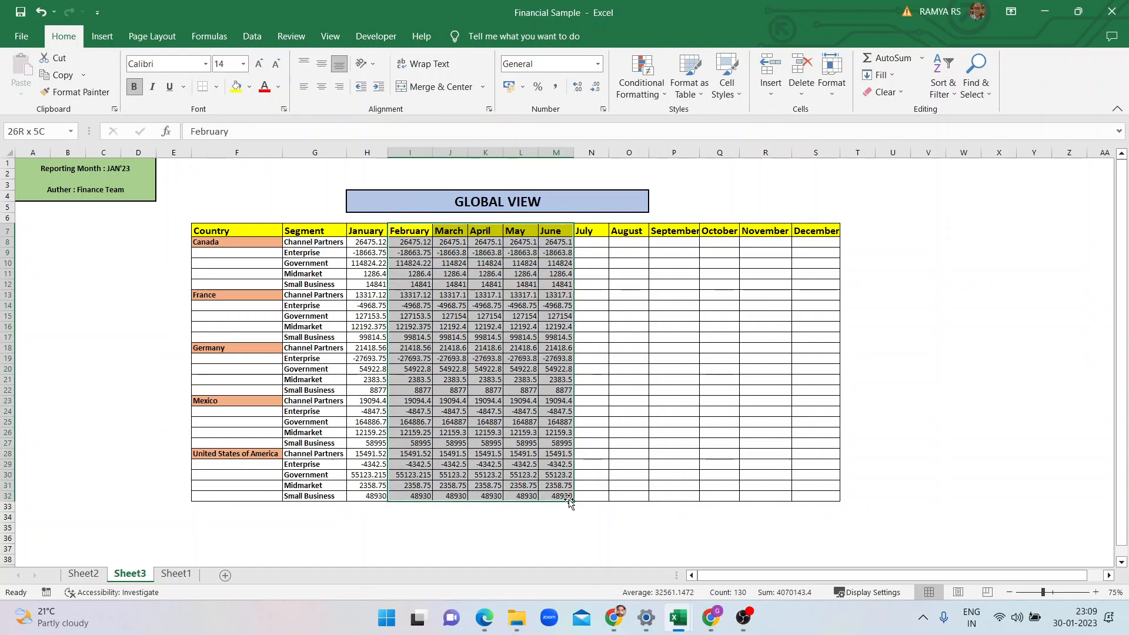
- Examine the Country and Segment columns and the Canada Channel Partners row of the GLOBAL VIEW table
click(212, 231)
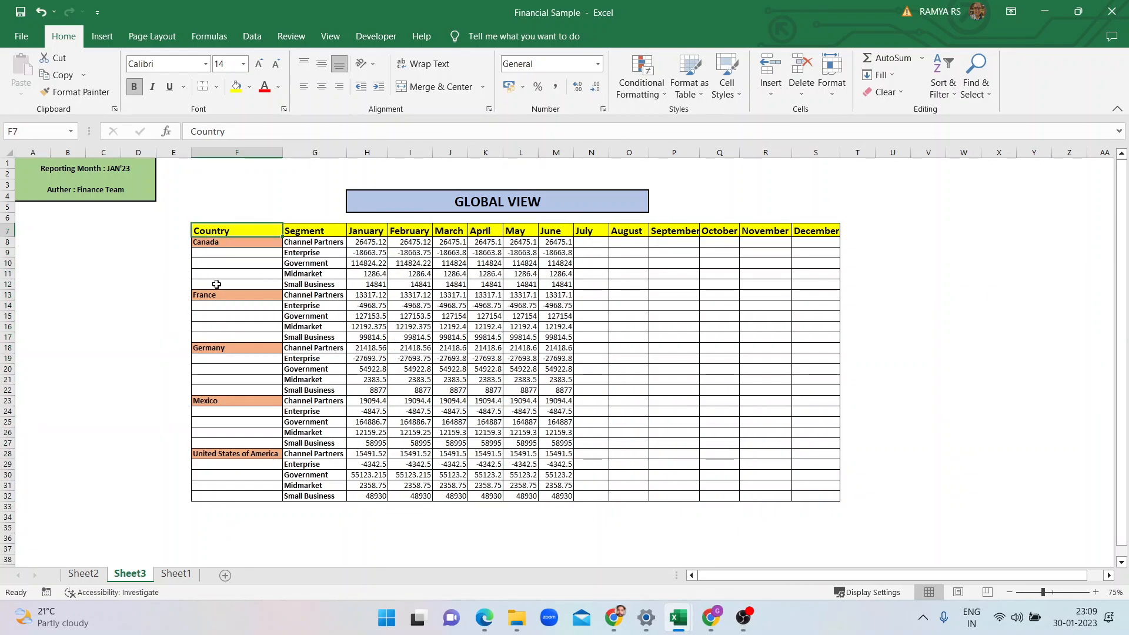
click(506, 202)
drag(231, 233, 221, 497)
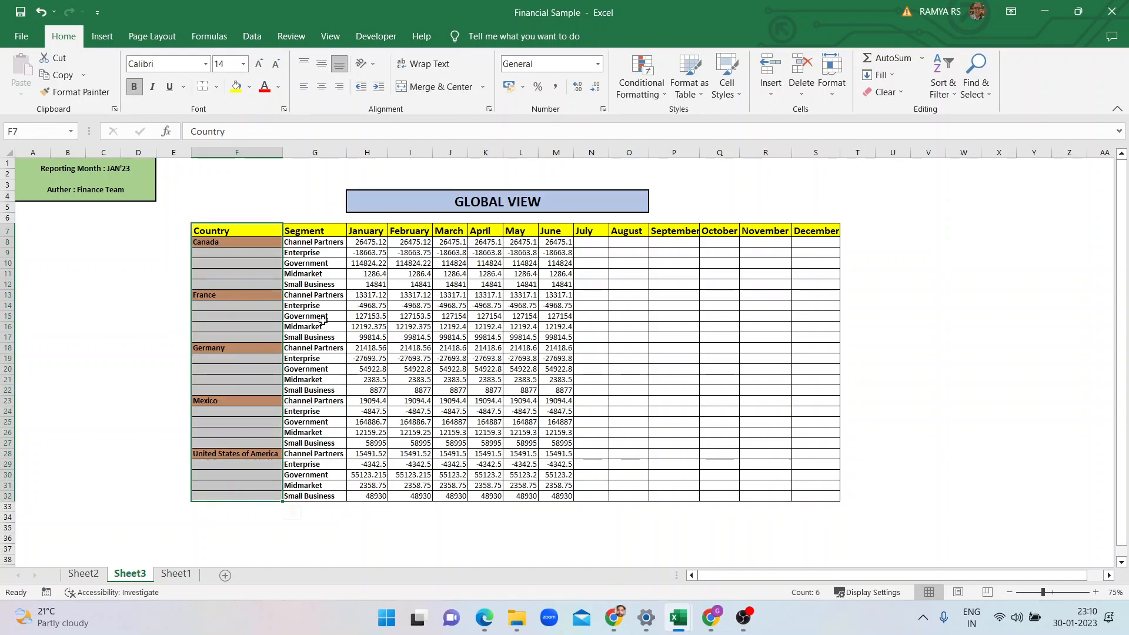
click(317, 231)
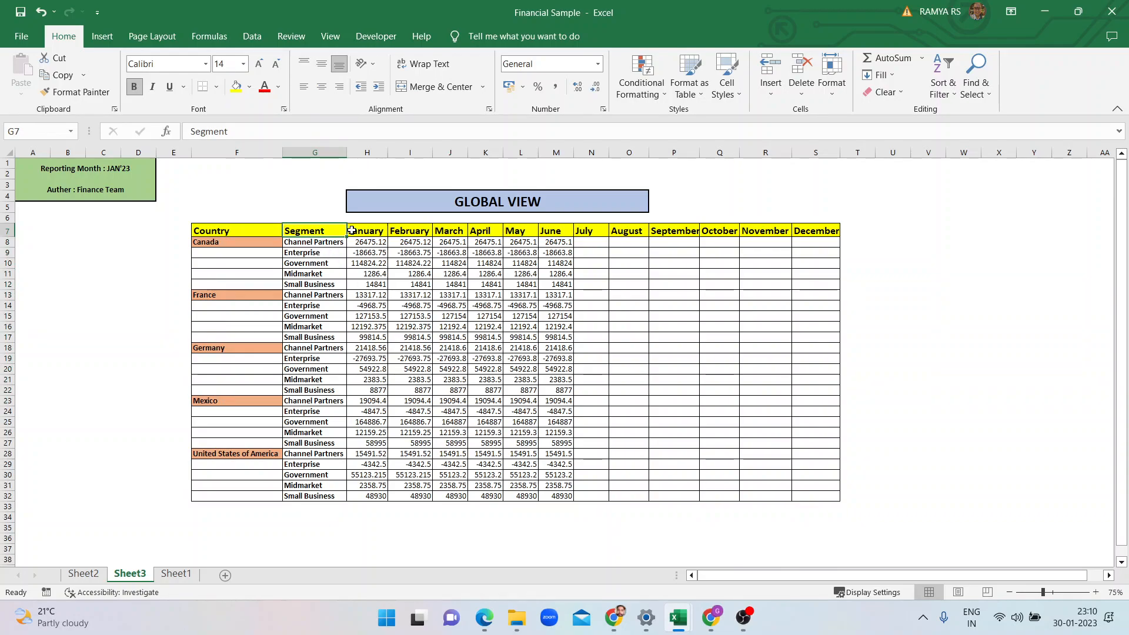
click(333, 256)
click(333, 265)
click(333, 274)
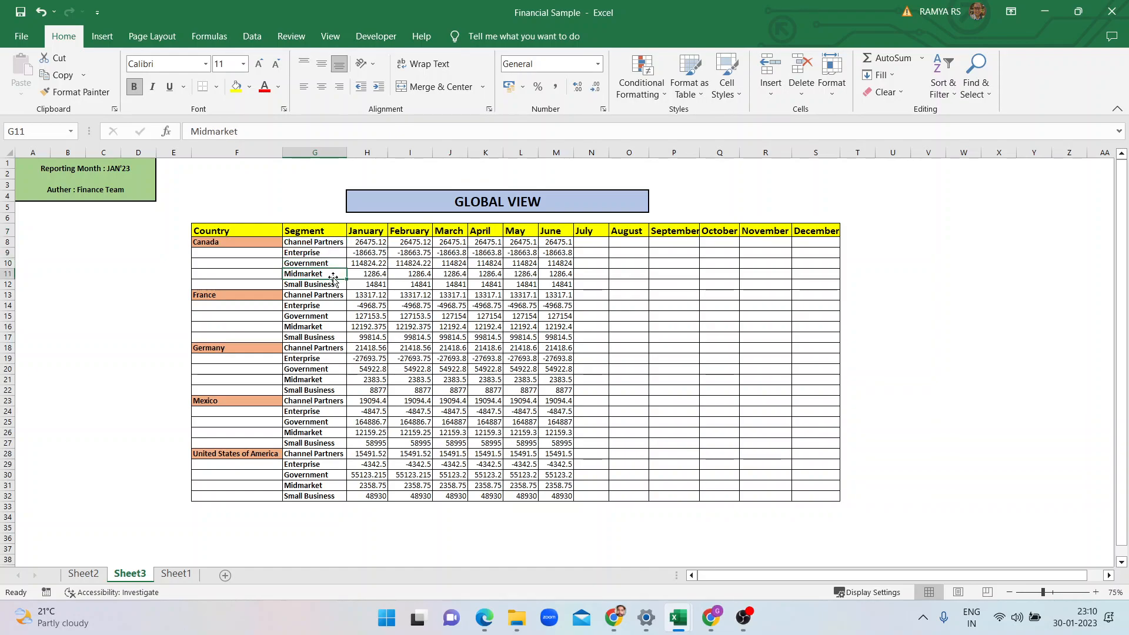
click(329, 283)
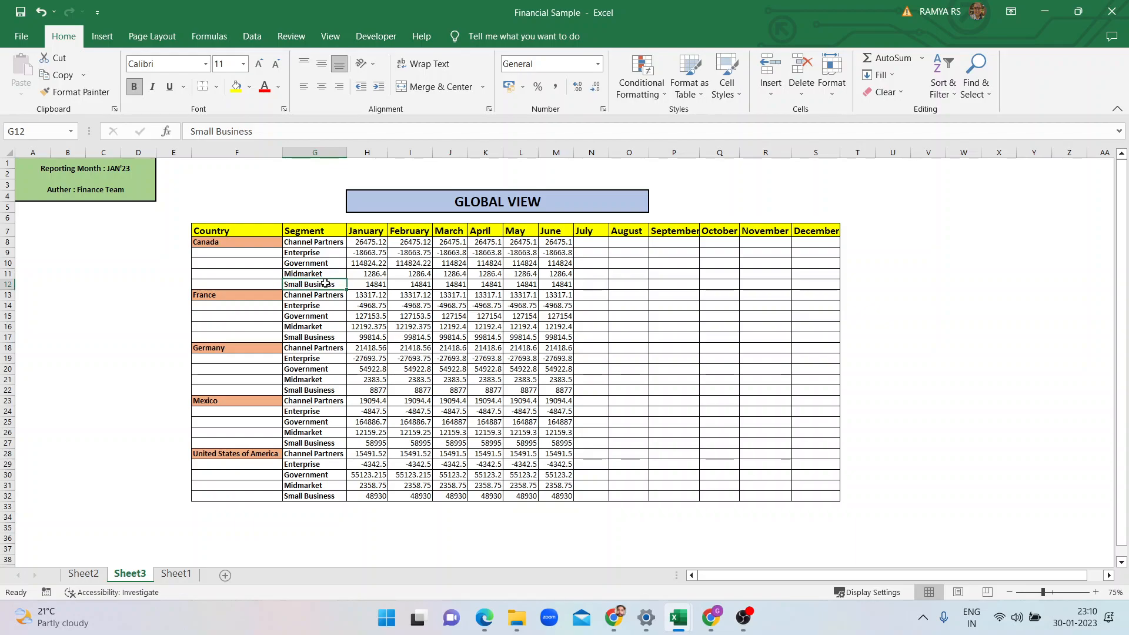
click(370, 242)
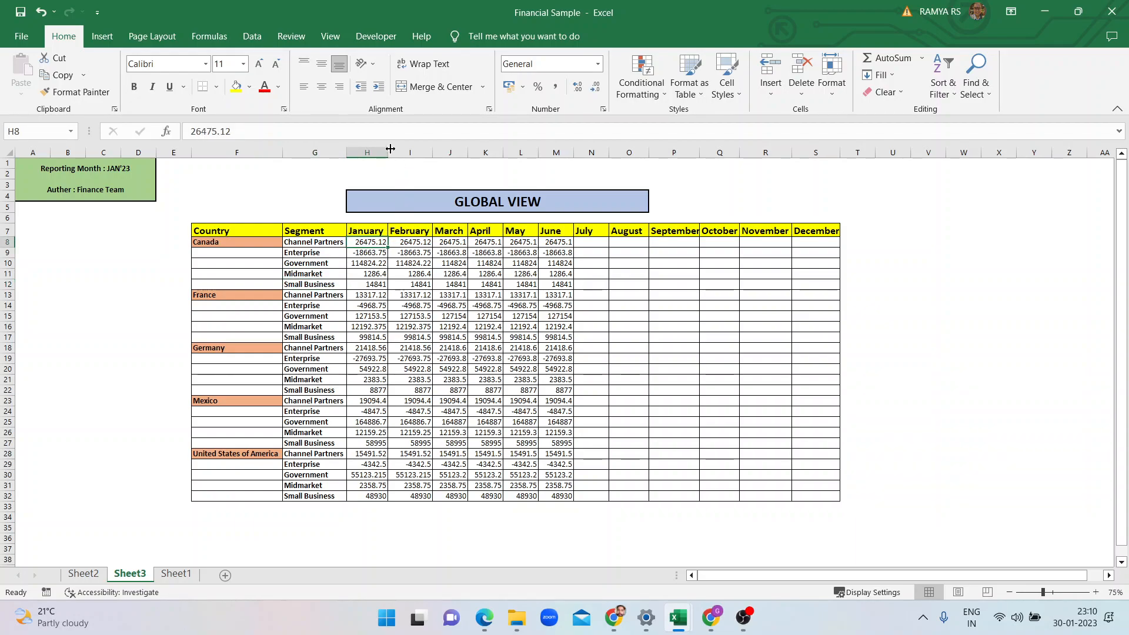
click(3, 242)
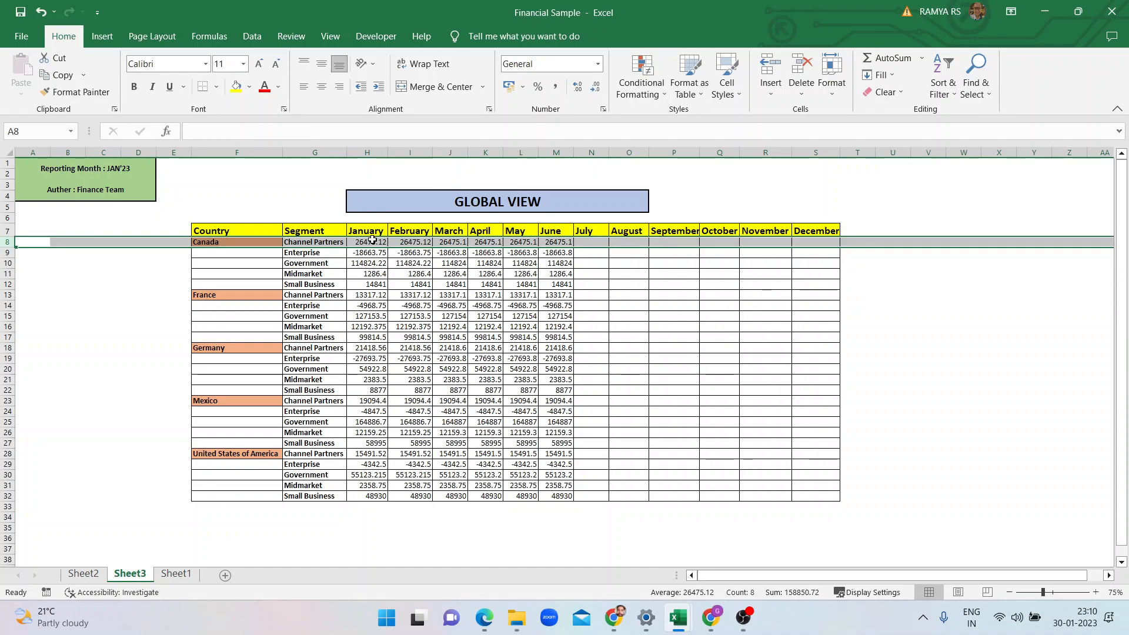
click(744, 616)
click(744, 617)
scroll(686, 287, down, 2)
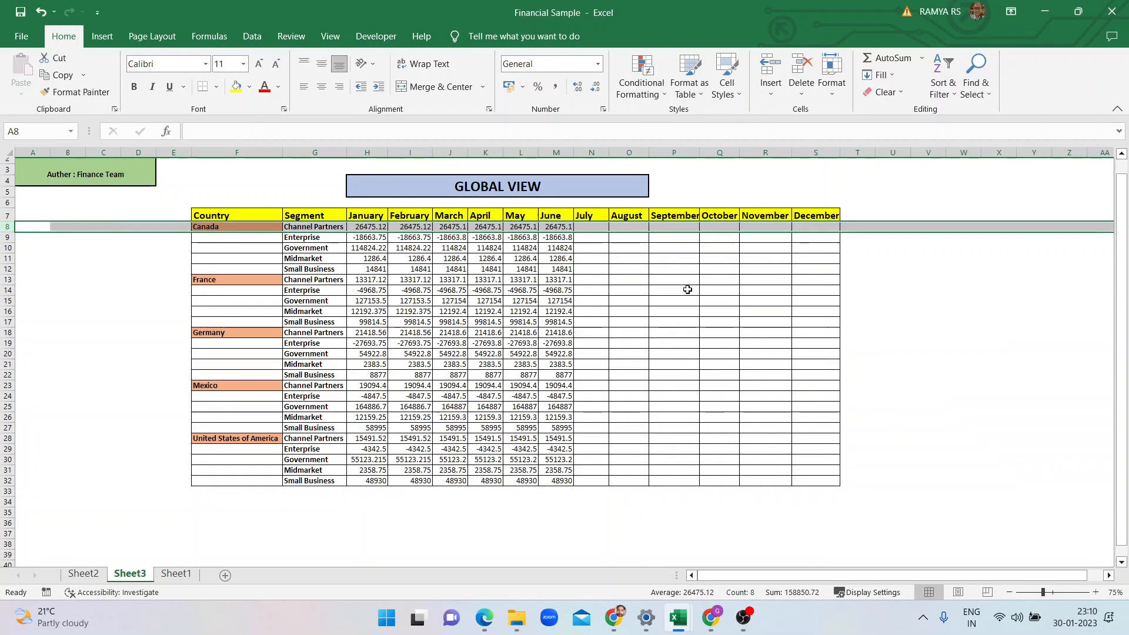
scroll(687, 297, up, 2)
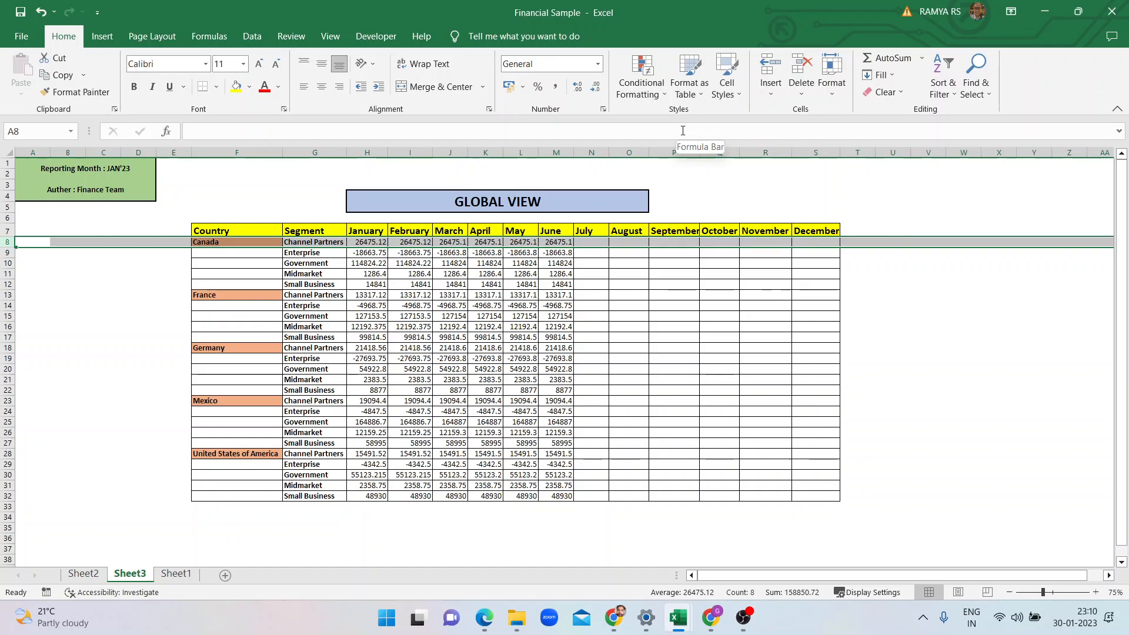
- Examine the table's full extent, the blank cells beneath each country name and the empty month columns from July onward
click(25, 192)
drag(189, 227, 817, 493)
click(708, 558)
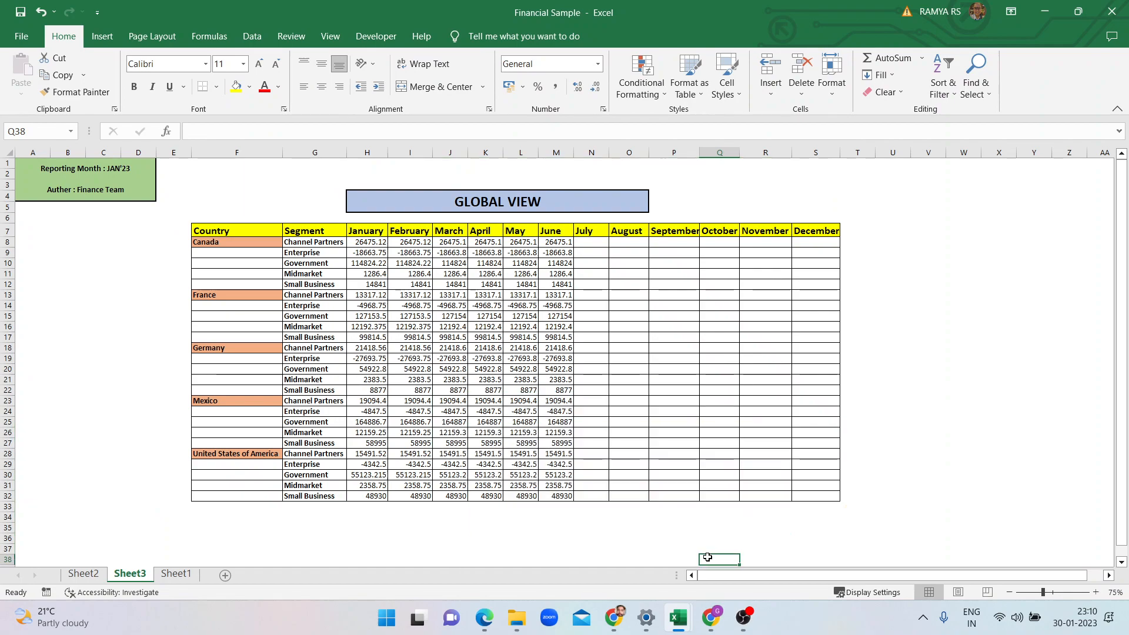
drag(227, 227, 237, 497)
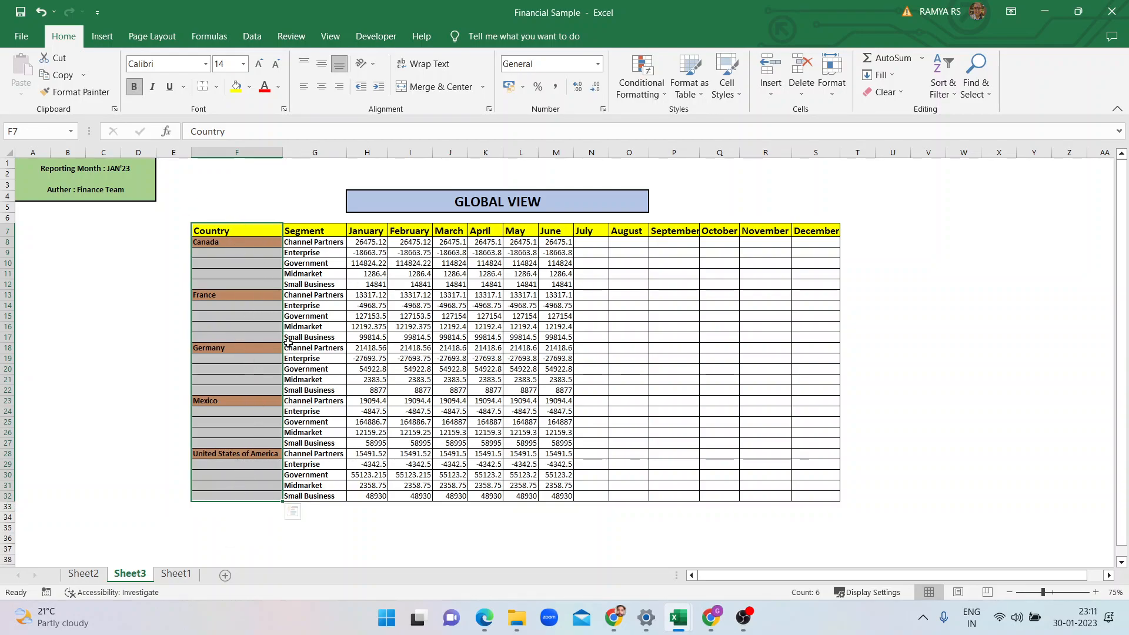
drag(590, 232, 590, 327)
drag(226, 254, 224, 295)
click(229, 259)
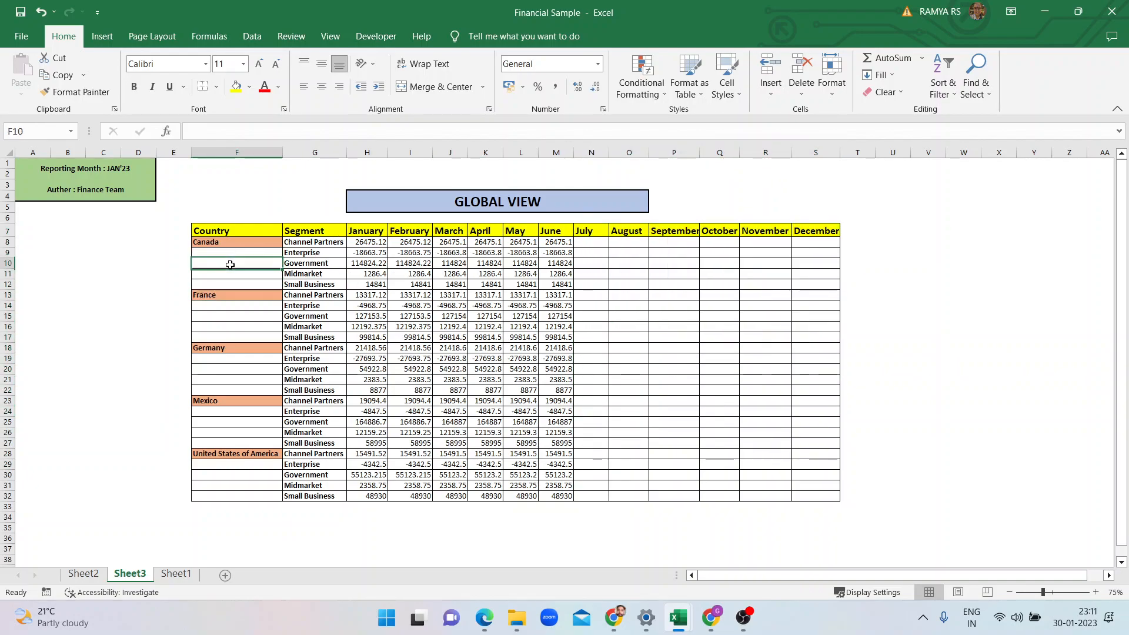
drag(235, 245, 240, 292)
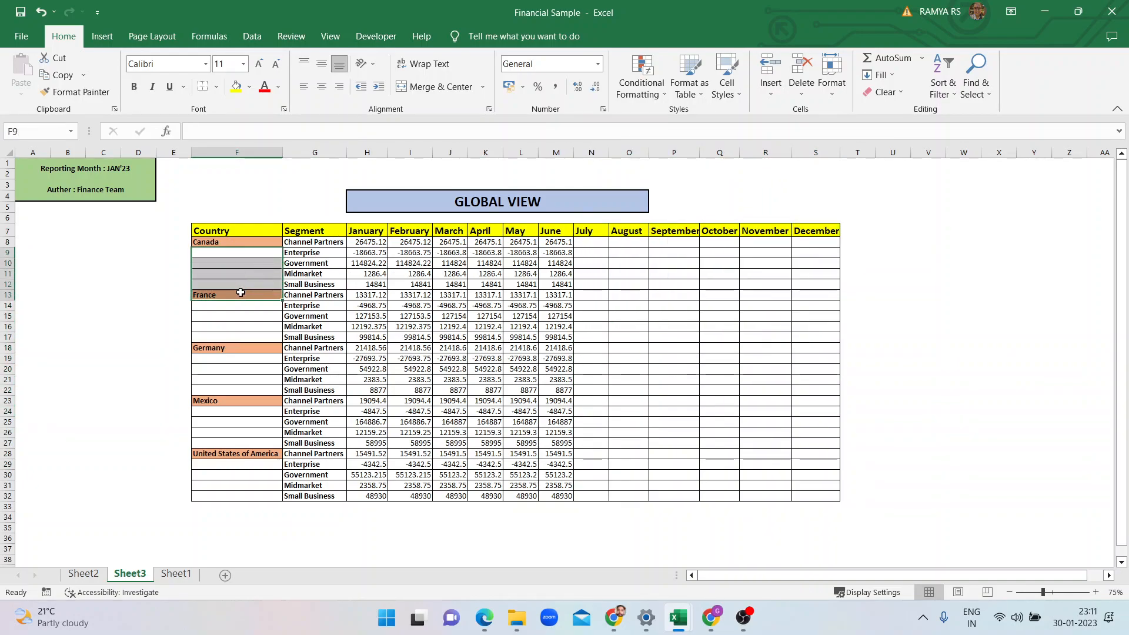
click(272, 257)
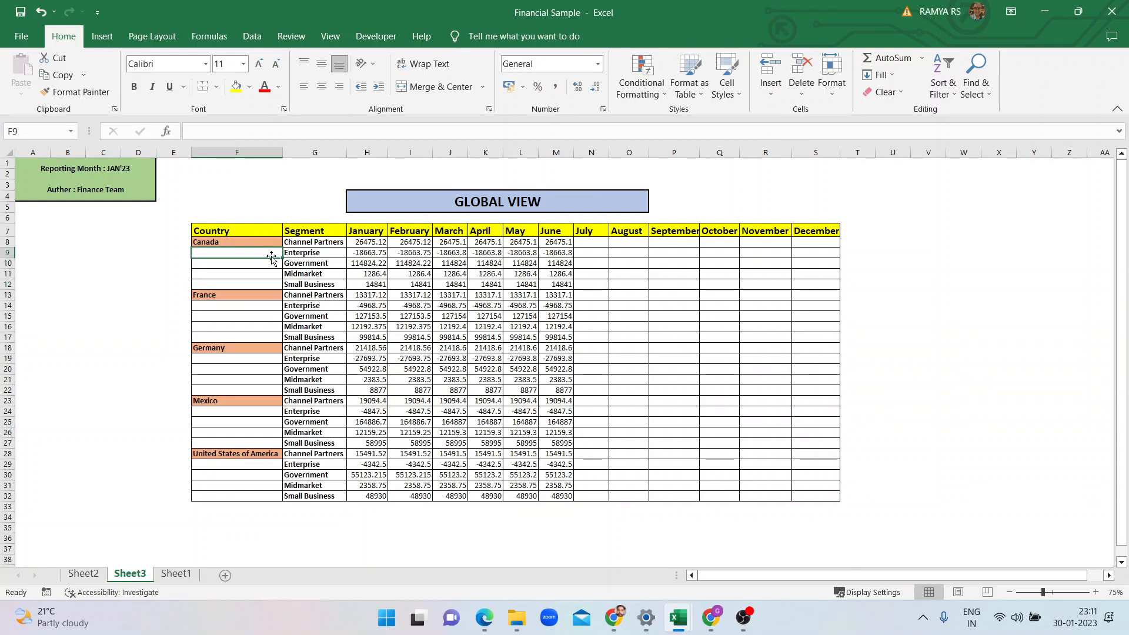
click(300, 252)
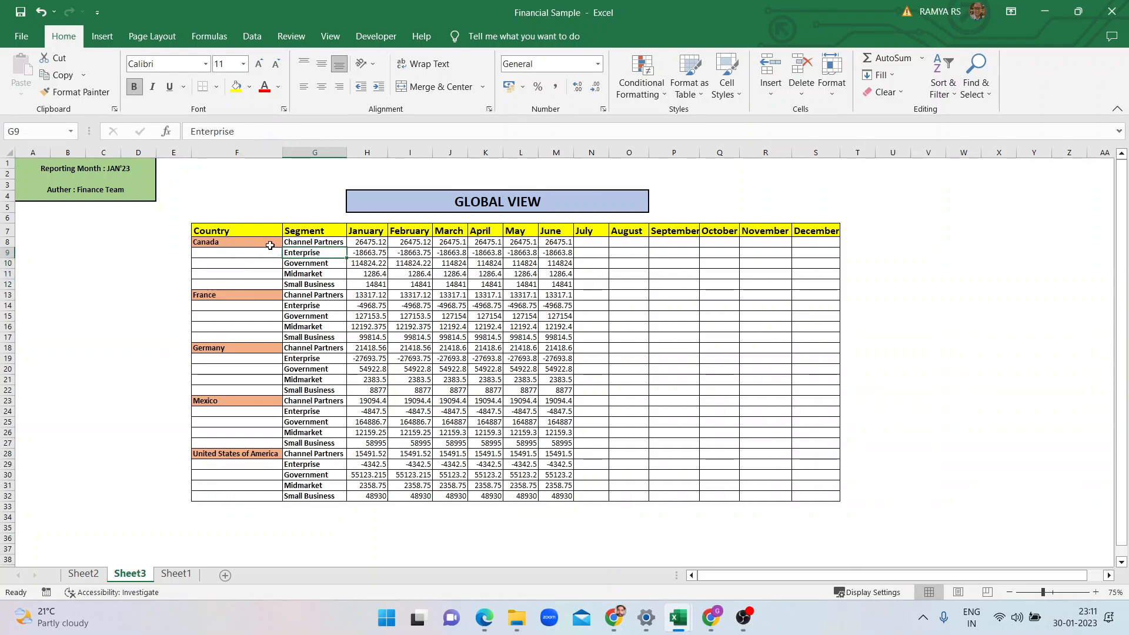
click(239, 251)
click(315, 250)
click(266, 251)
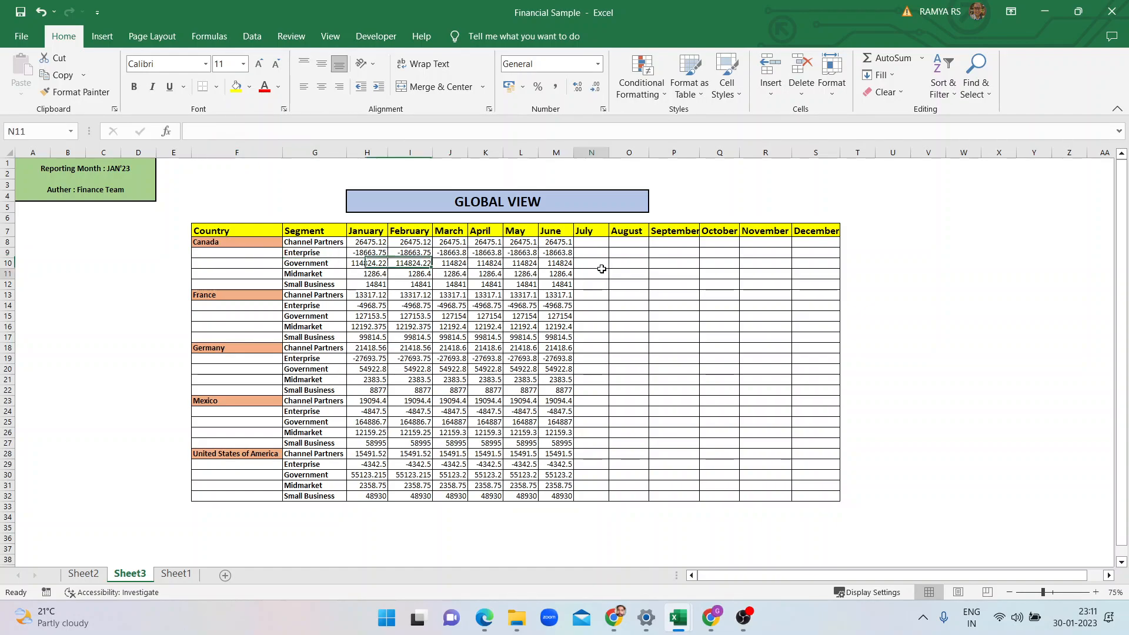
drag(206, 254, 832, 499)
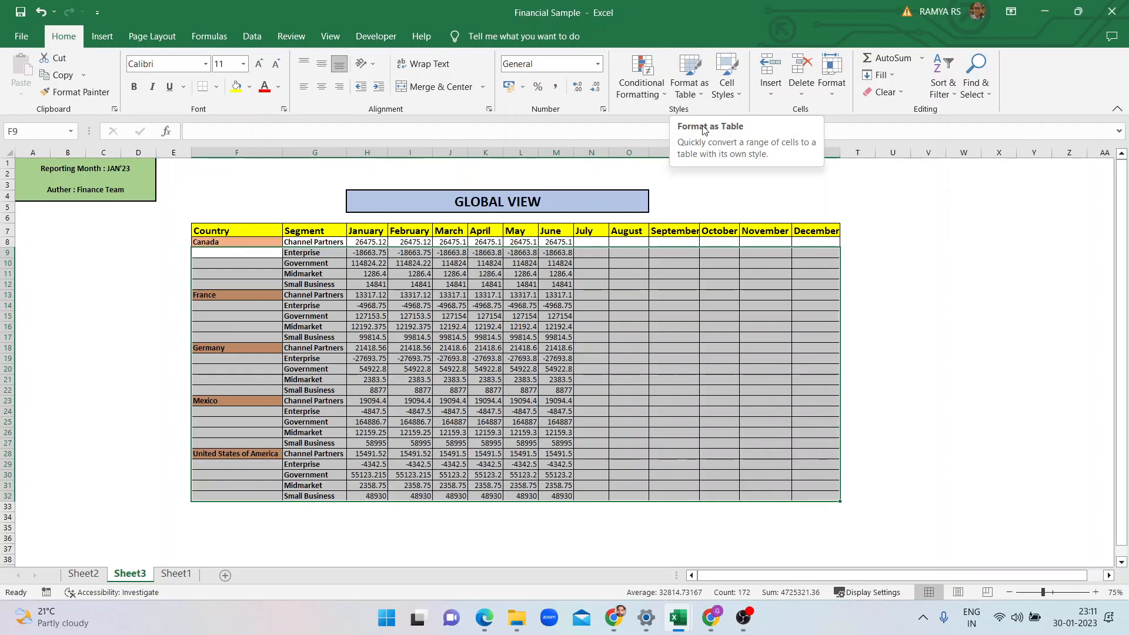
- Switch to the Book3 workbook, show its empty Sheet1 and close the Queries & Connections pane
mouse_move(684, 621)
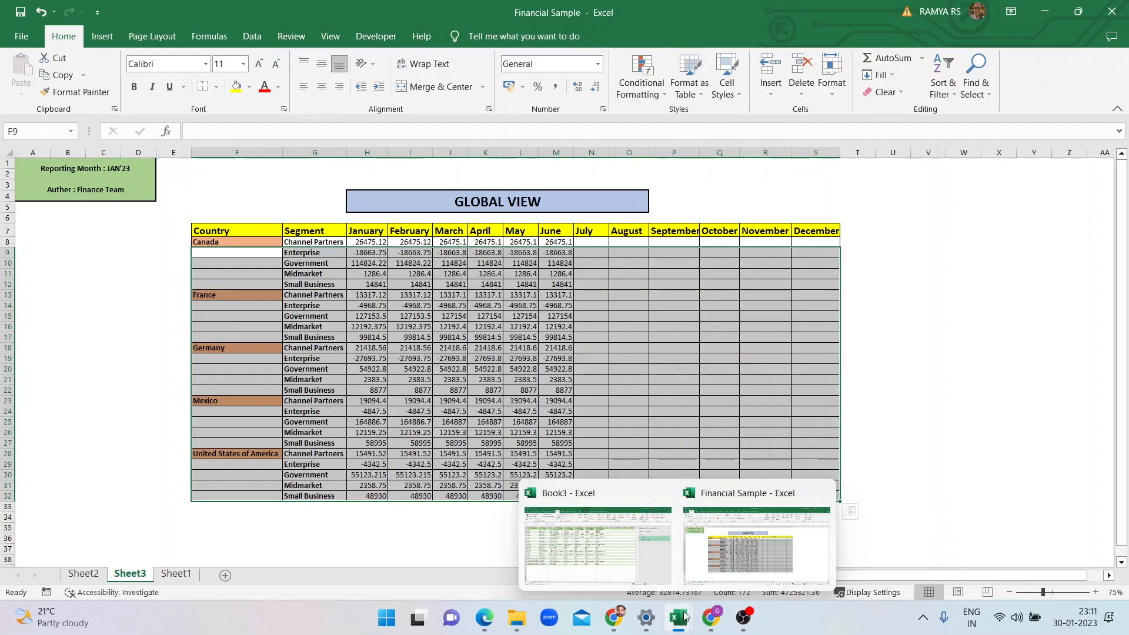
click(594, 541)
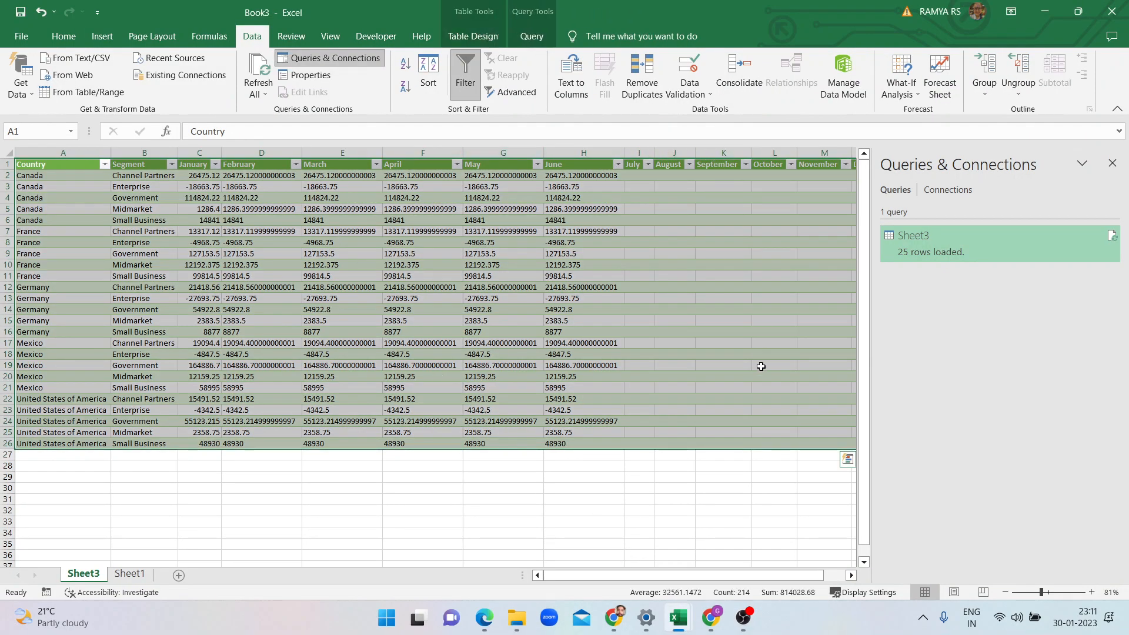
click(130, 573)
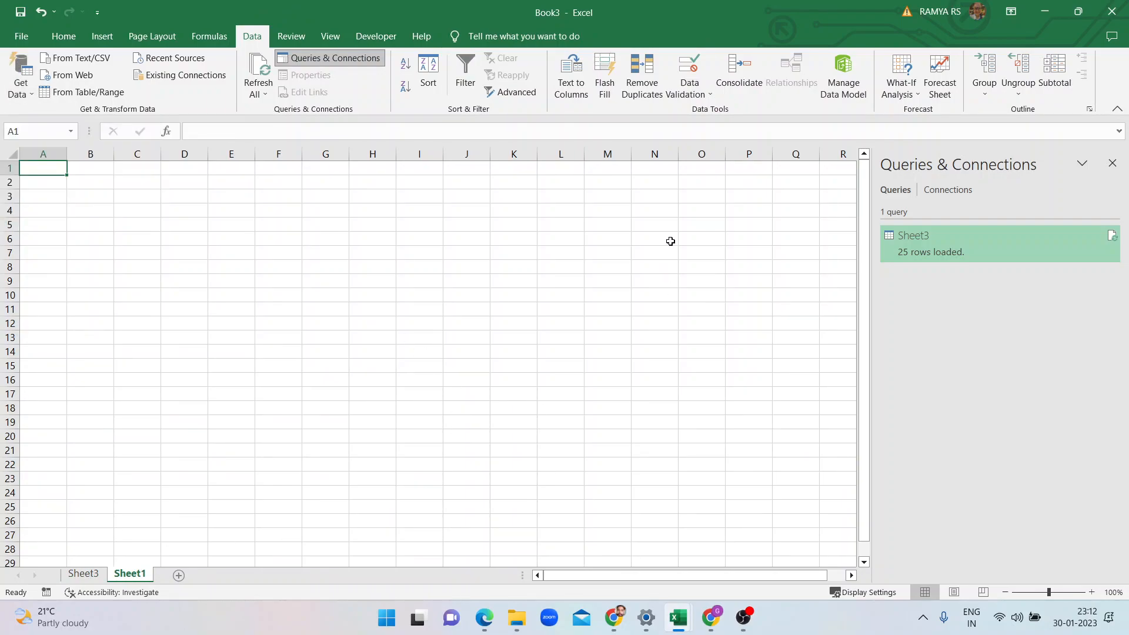
click(1112, 163)
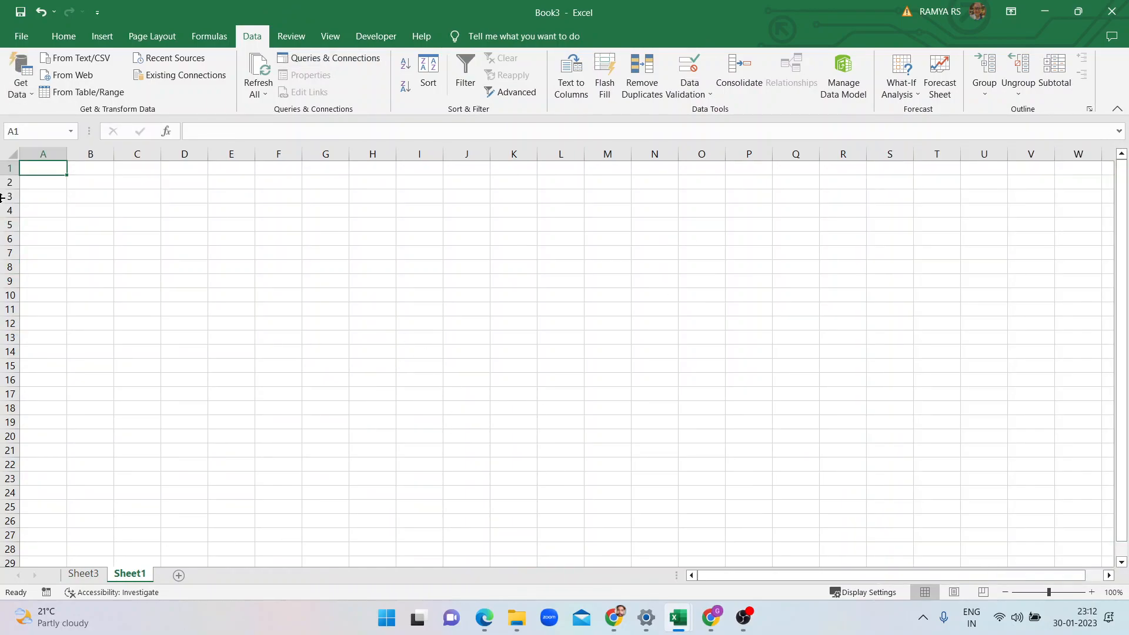
click(17, 87)
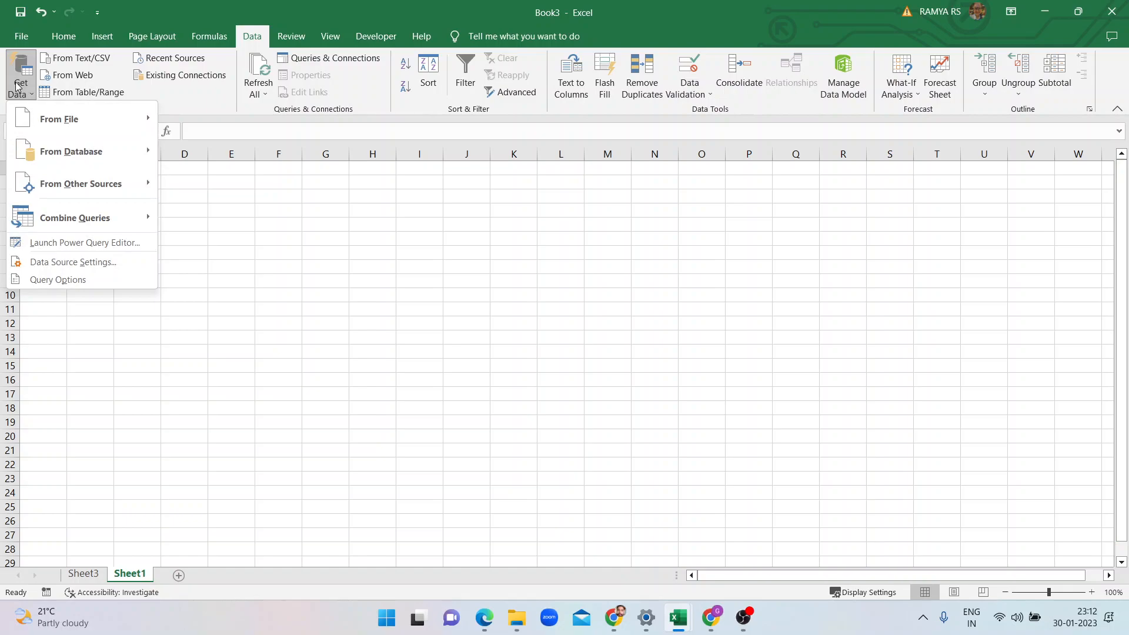
click(64, 35)
click(100, 37)
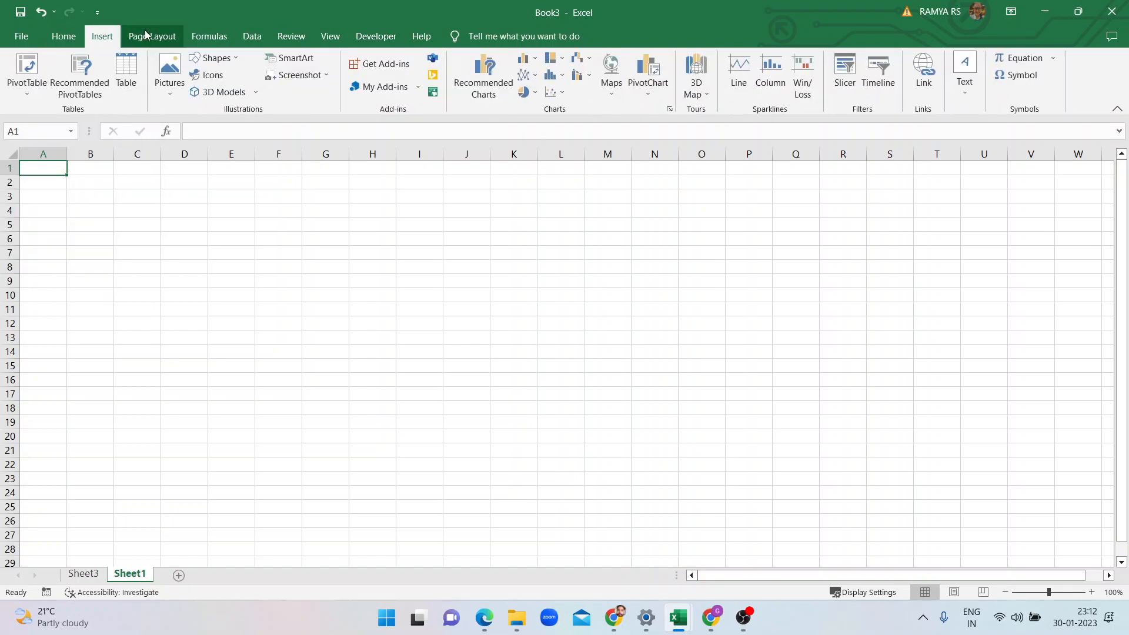
click(152, 36)
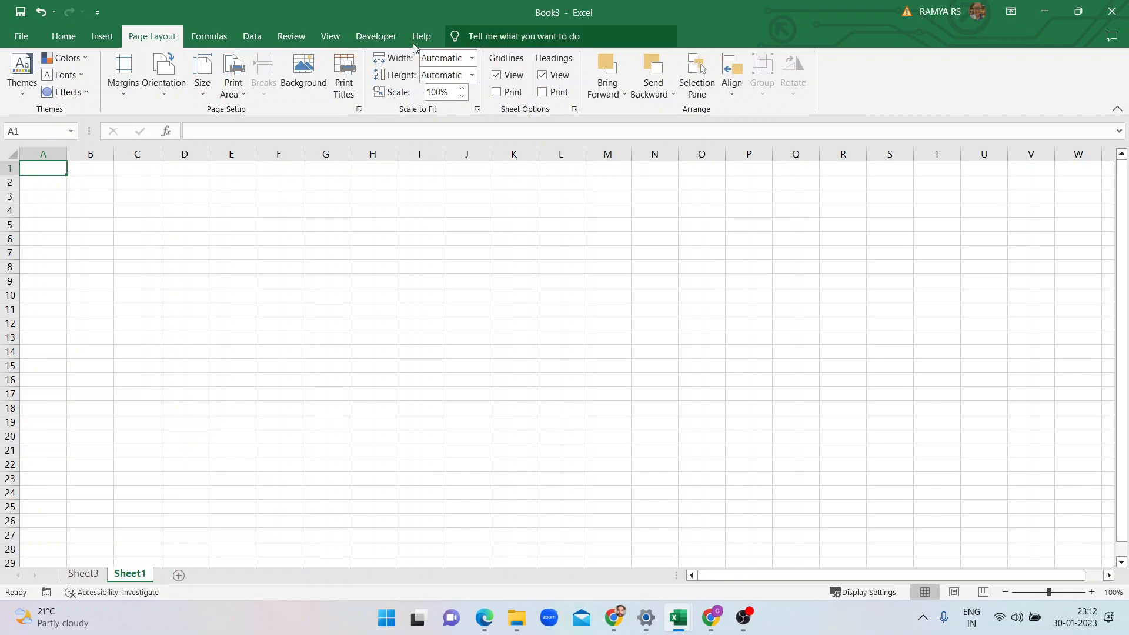
- Start a data import from an Excel workbook, using Financial Sample.xlsx as the source file
click(252, 37)
click(20, 75)
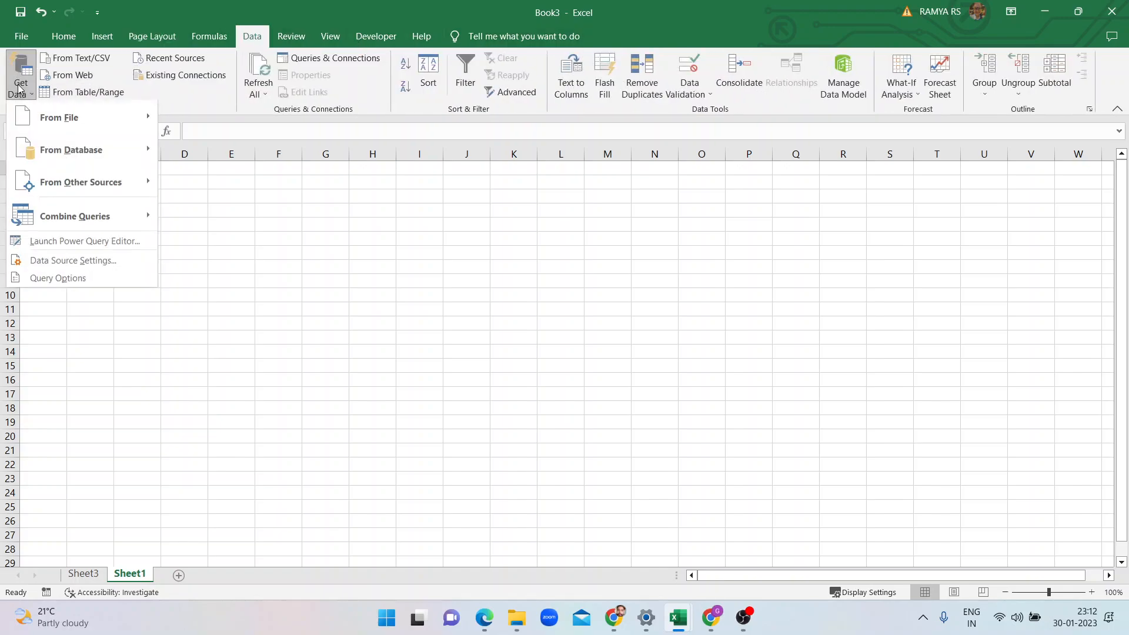
mouse_move(59, 119)
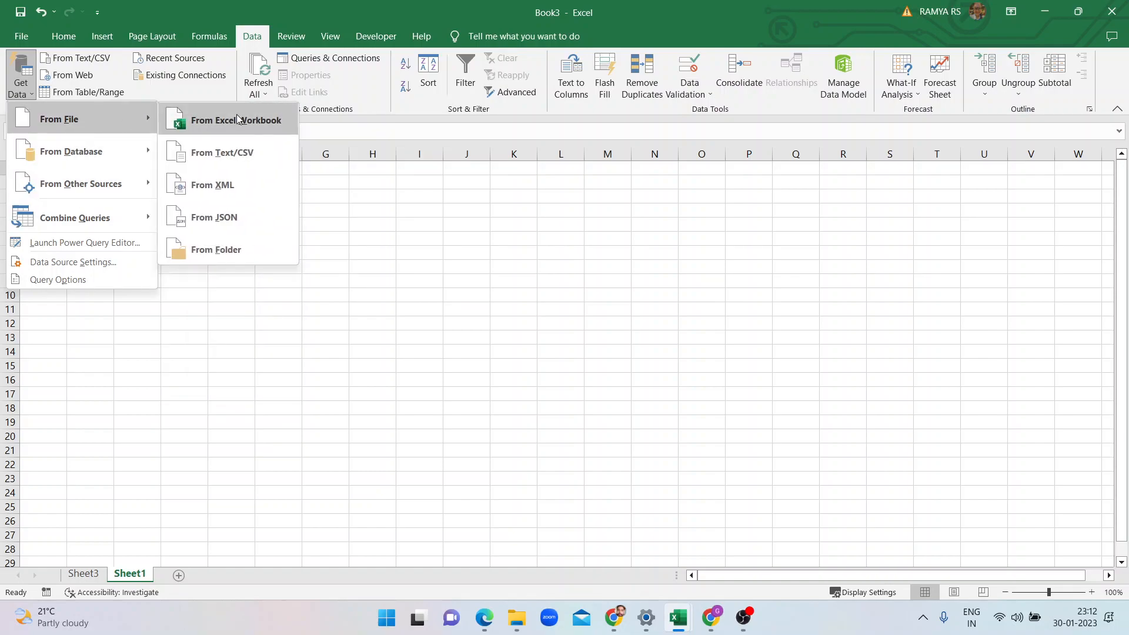
click(240, 119)
click(243, 137)
click(453, 331)
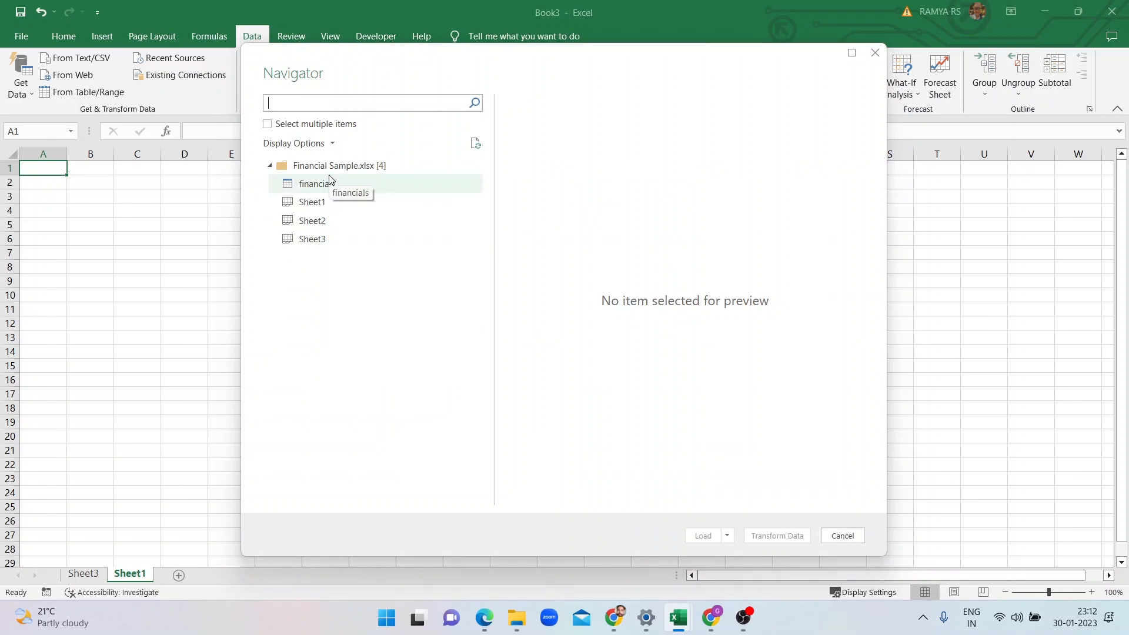
- Preview Sheet1 and Sheet2 of the source workbook, and select Sheet3 as the item to import, checking its Country and Segment columns
click(321, 206)
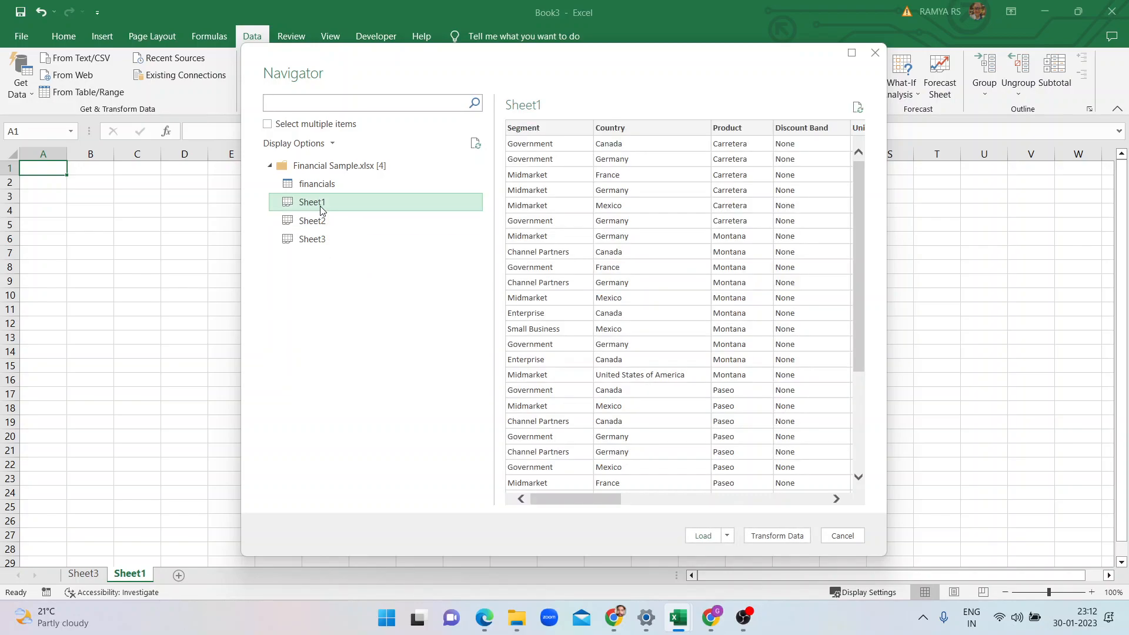
click(321, 221)
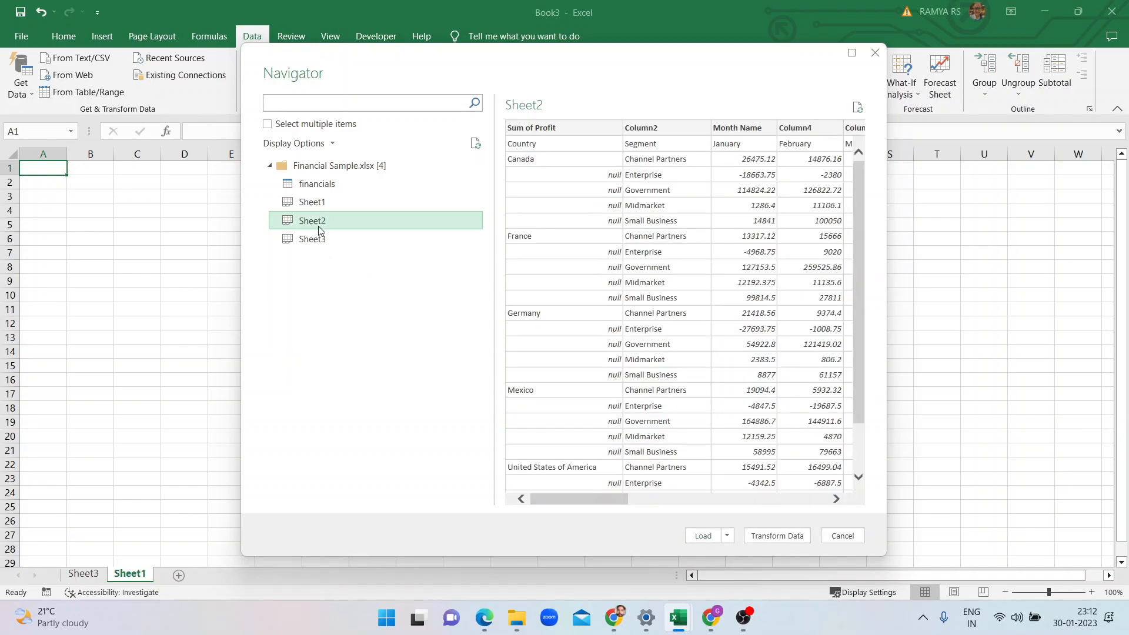
click(318, 238)
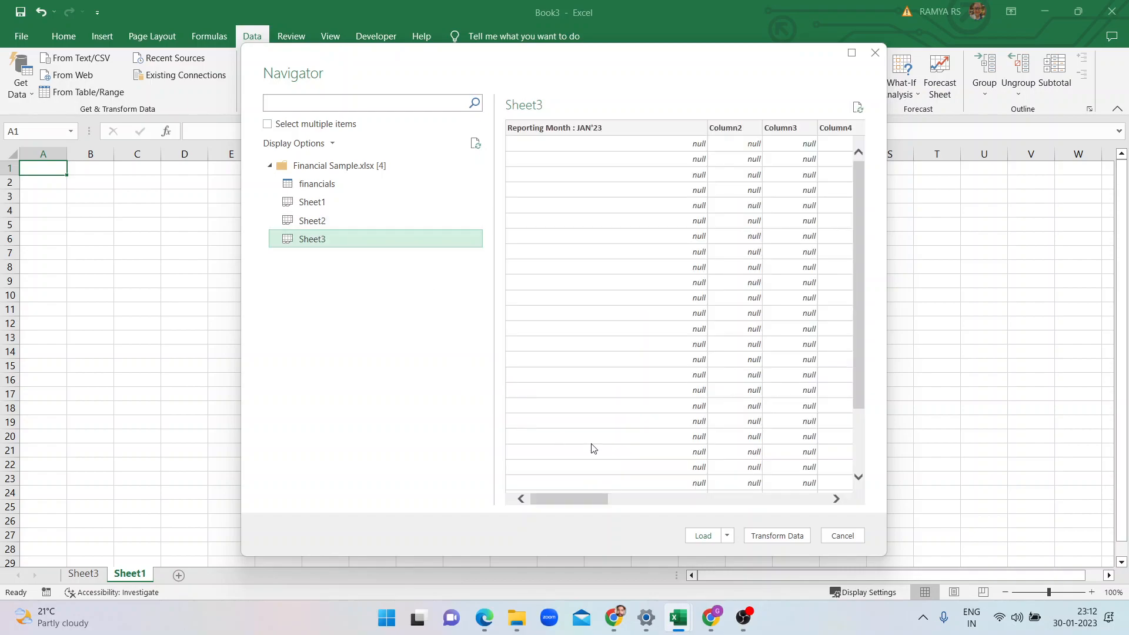
drag(602, 499, 664, 532)
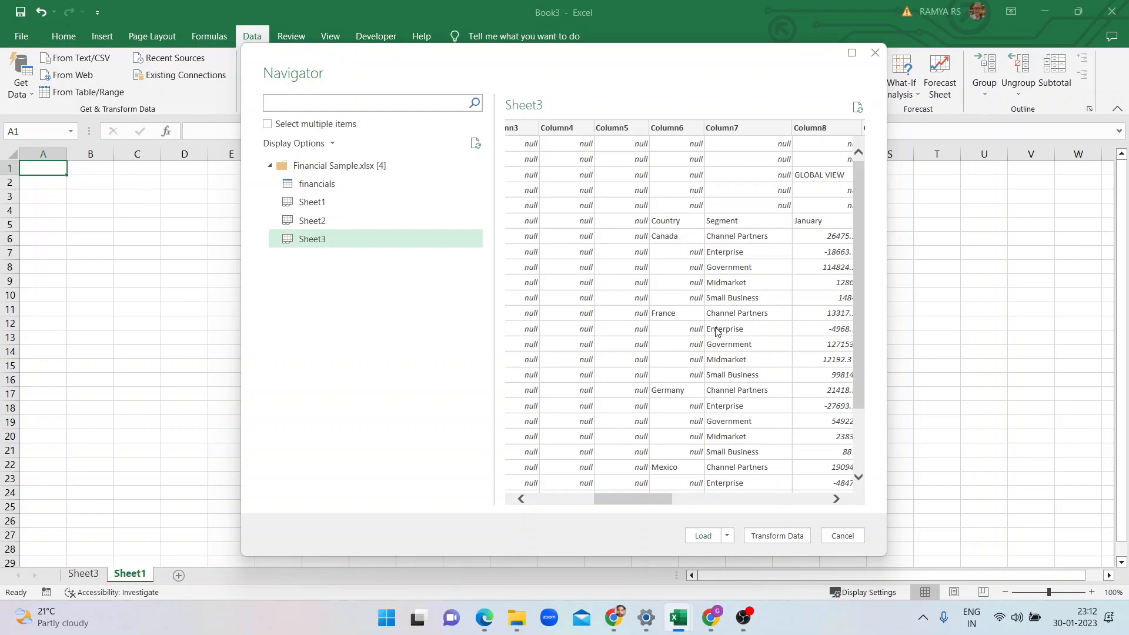
- Open the Sheet3 data in Power Query Editor and review the file path in the Source step's settings
click(779, 536)
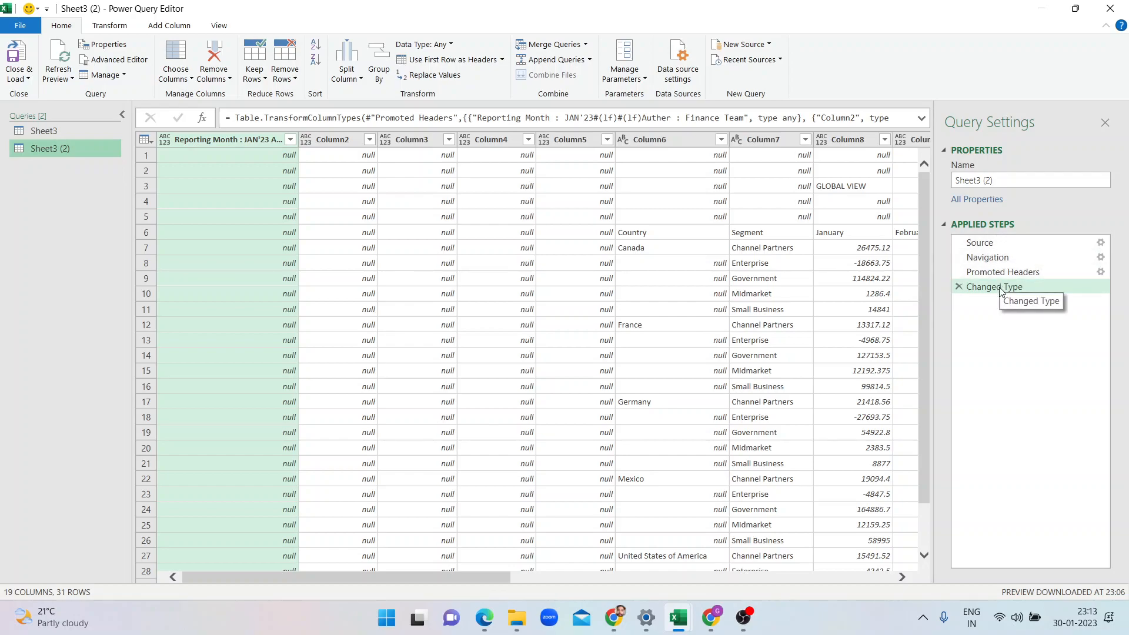
click(1100, 242)
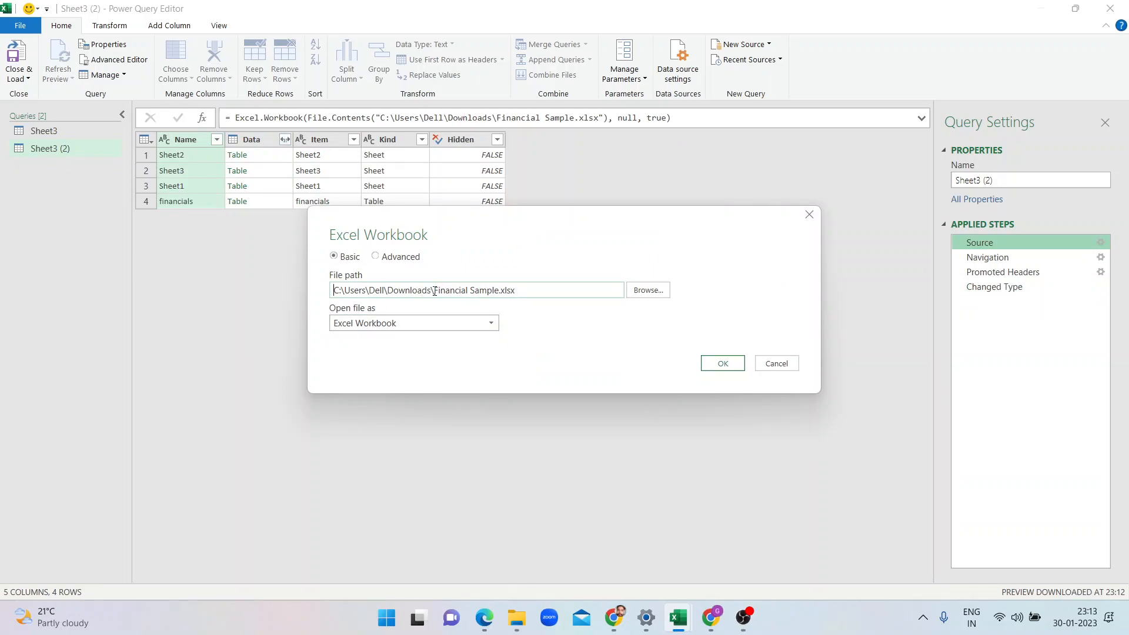
drag(435, 292, 322, 290)
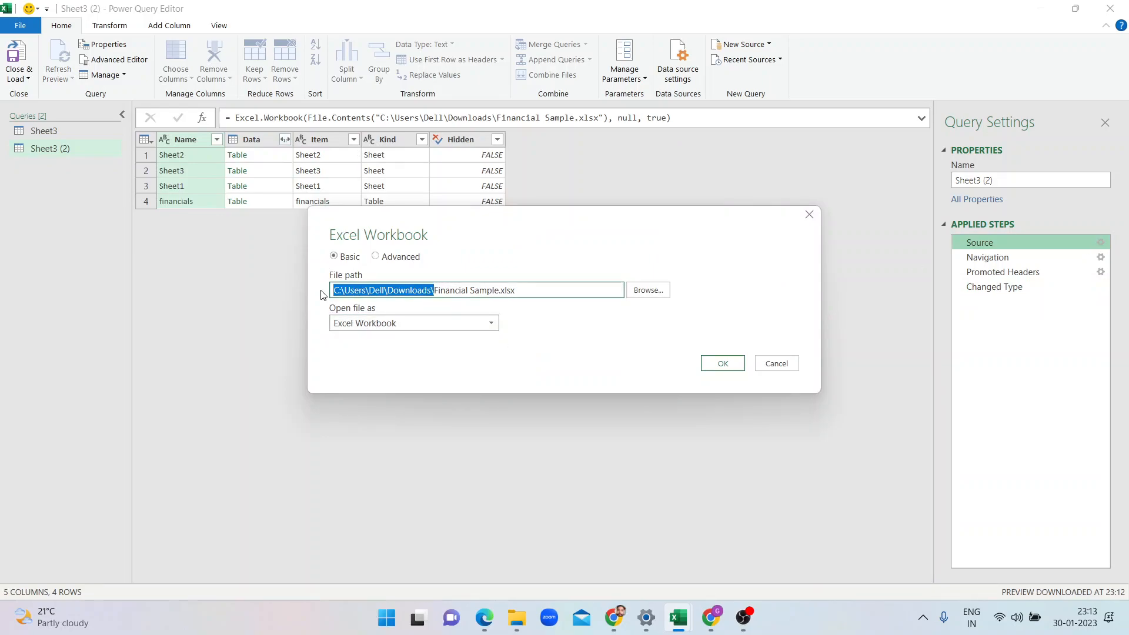
click(542, 292)
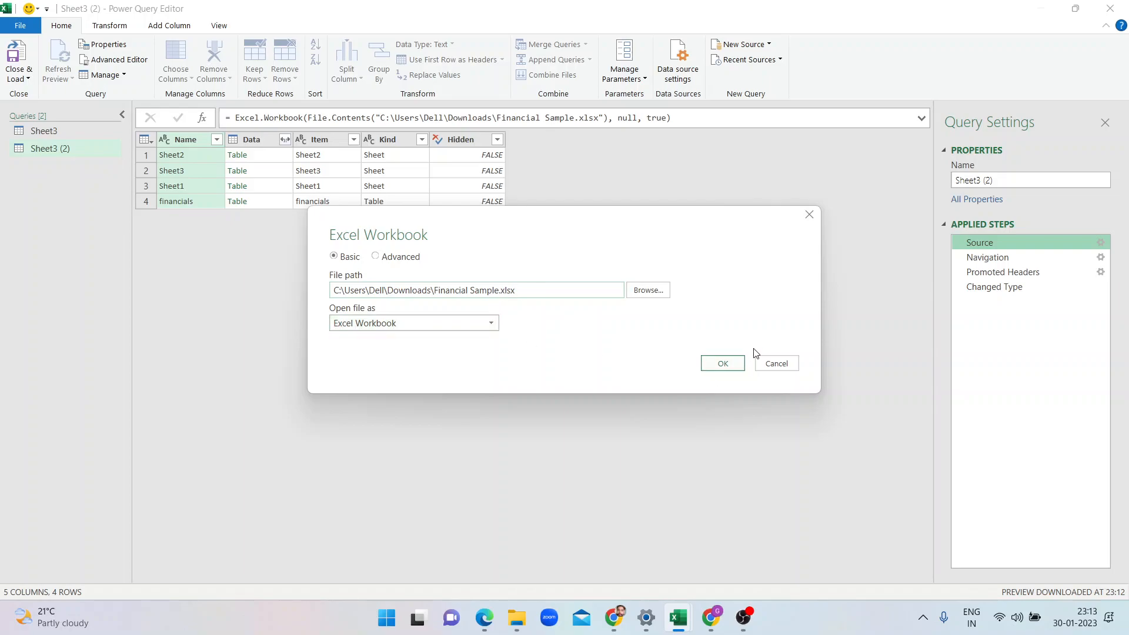
click(797, 365)
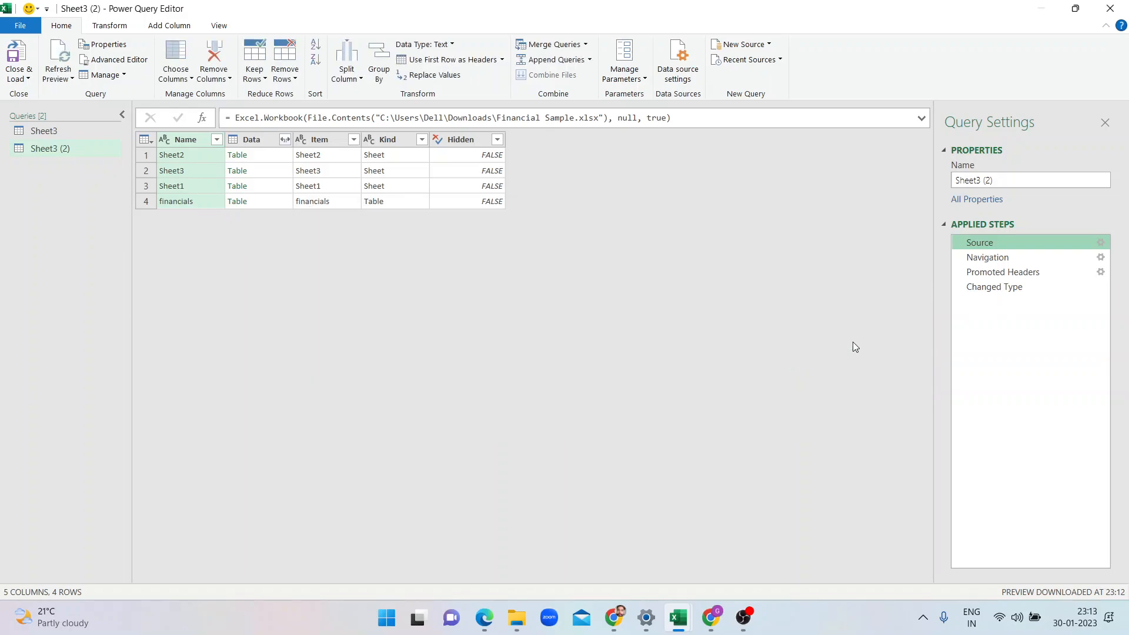
- Review the sheet selected in the Navigation step's settings and show the Promoted Headers step
click(1100, 257)
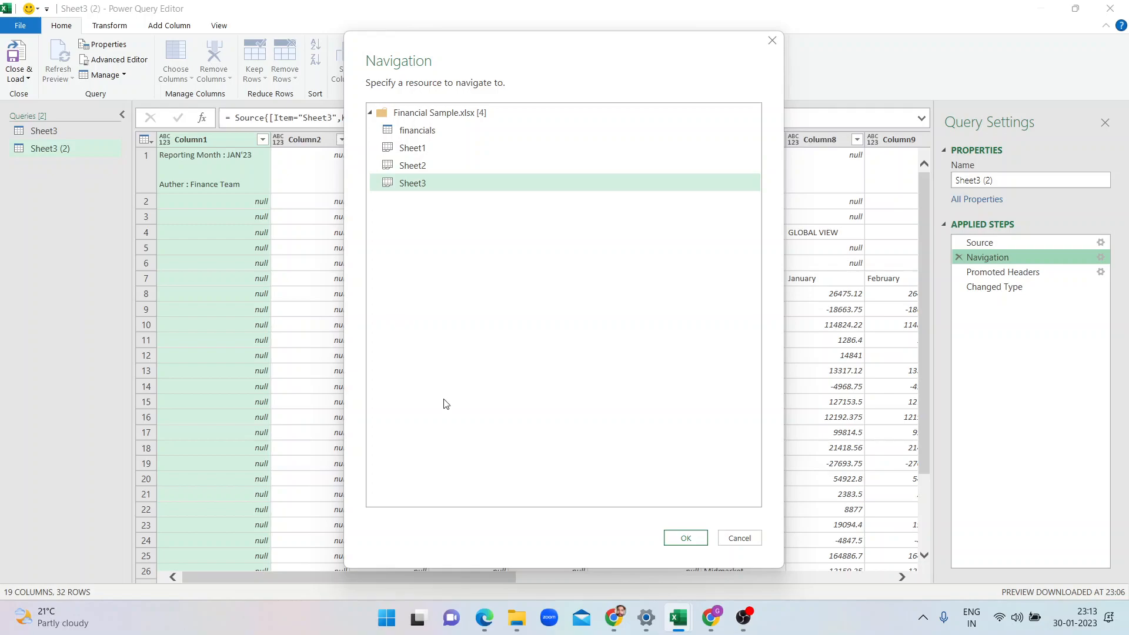
click(686, 535)
click(982, 273)
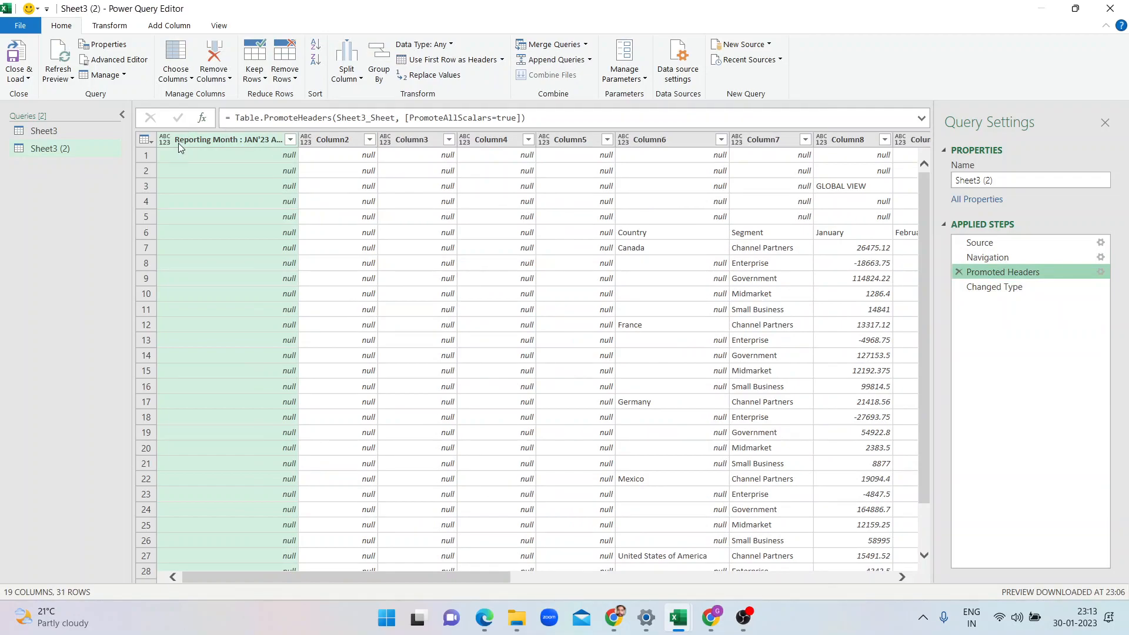
- Compare the promoted header row with the original report in the Financial Sample workbook and return to Power Query Editor
mouse_move(678, 618)
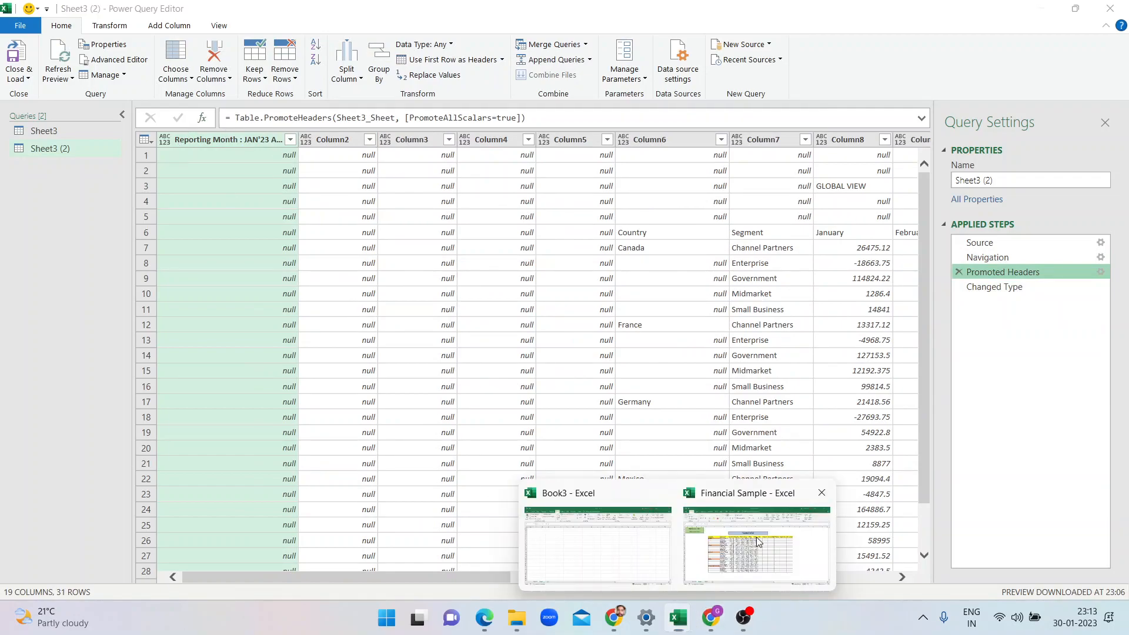
click(758, 541)
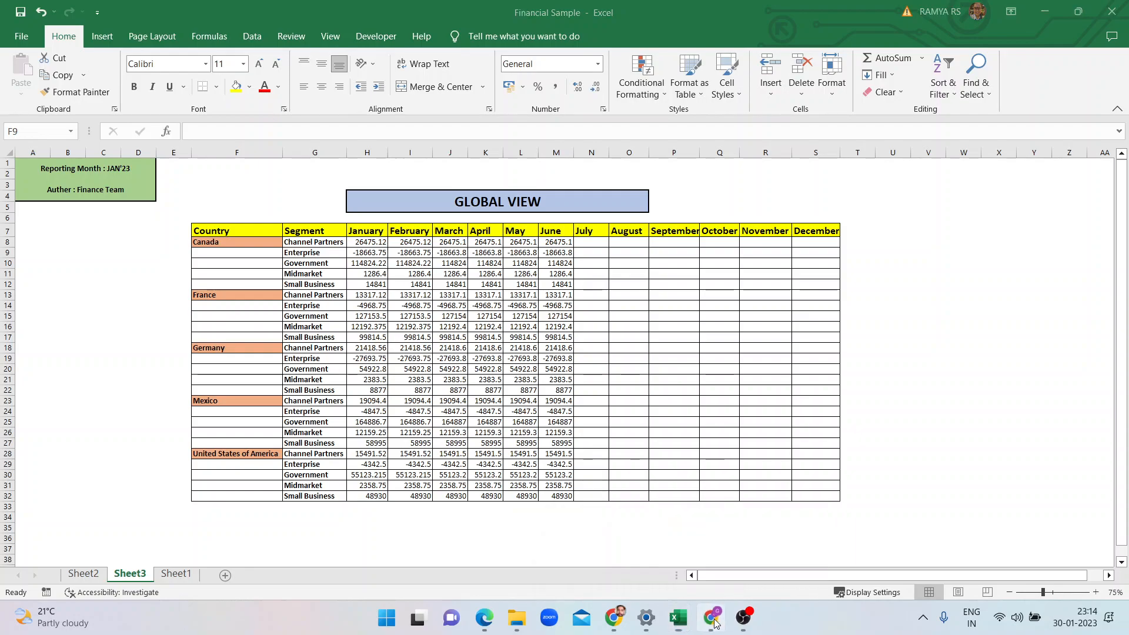
click(689, 623)
mouse_move(692, 627)
click(714, 567)
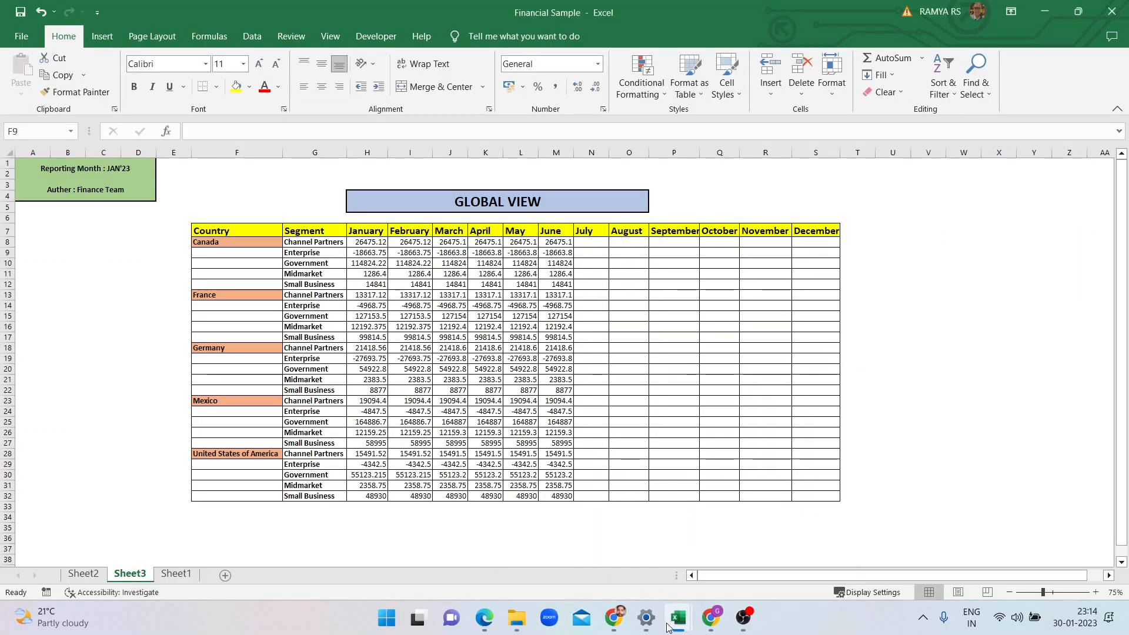
click(643, 582)
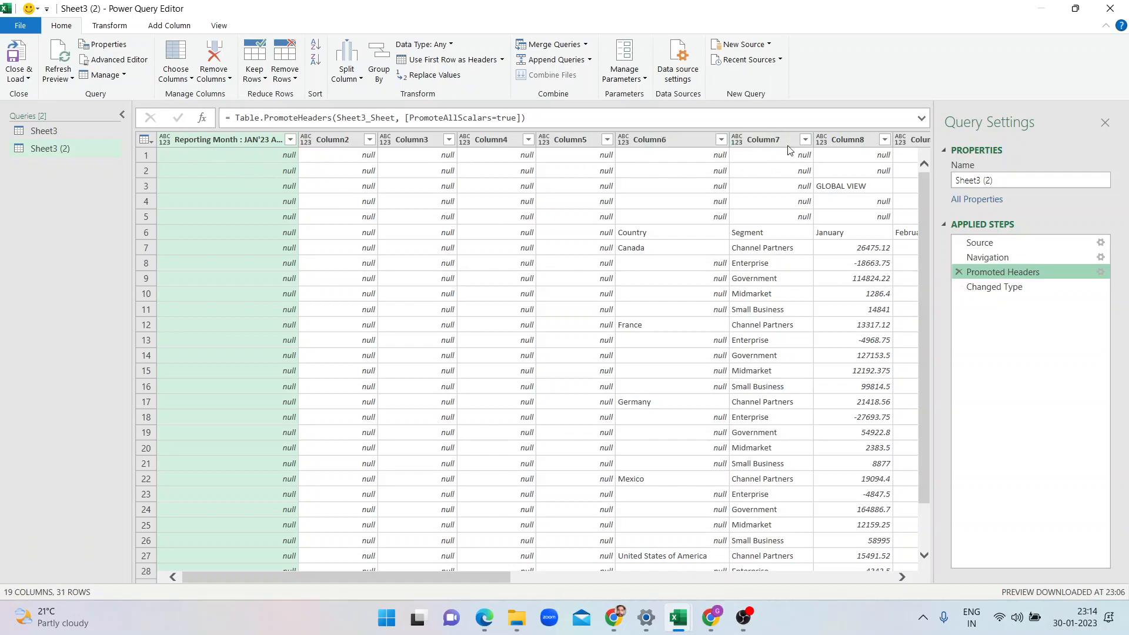
- Show the Changed Type step and examine the empty columns before Column6, where the Country data starts
click(996, 286)
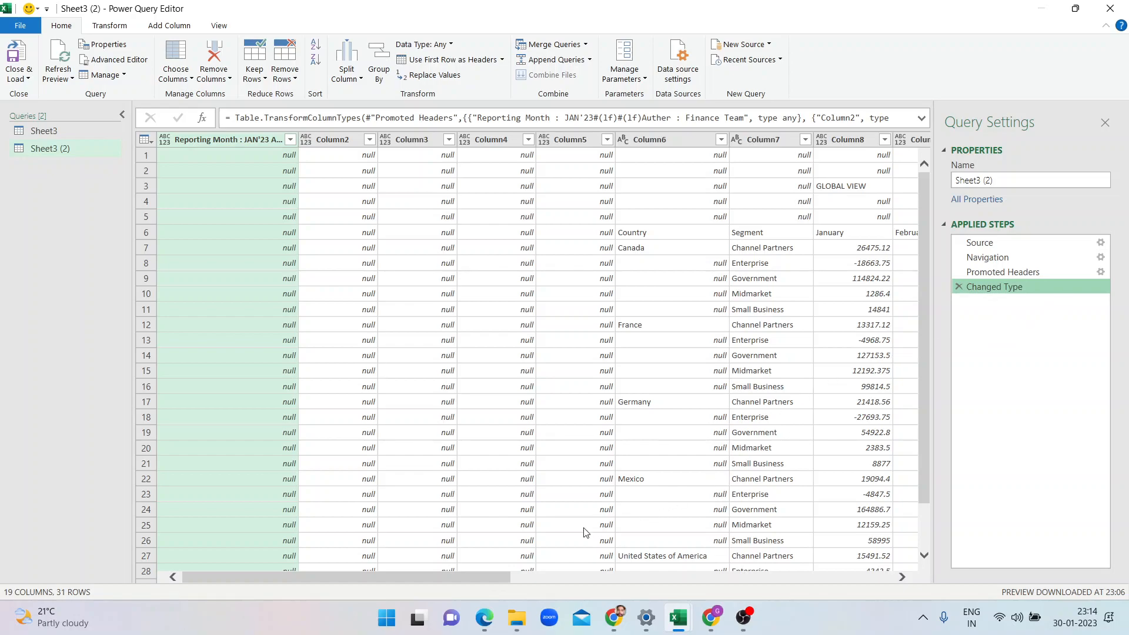
click(497, 569)
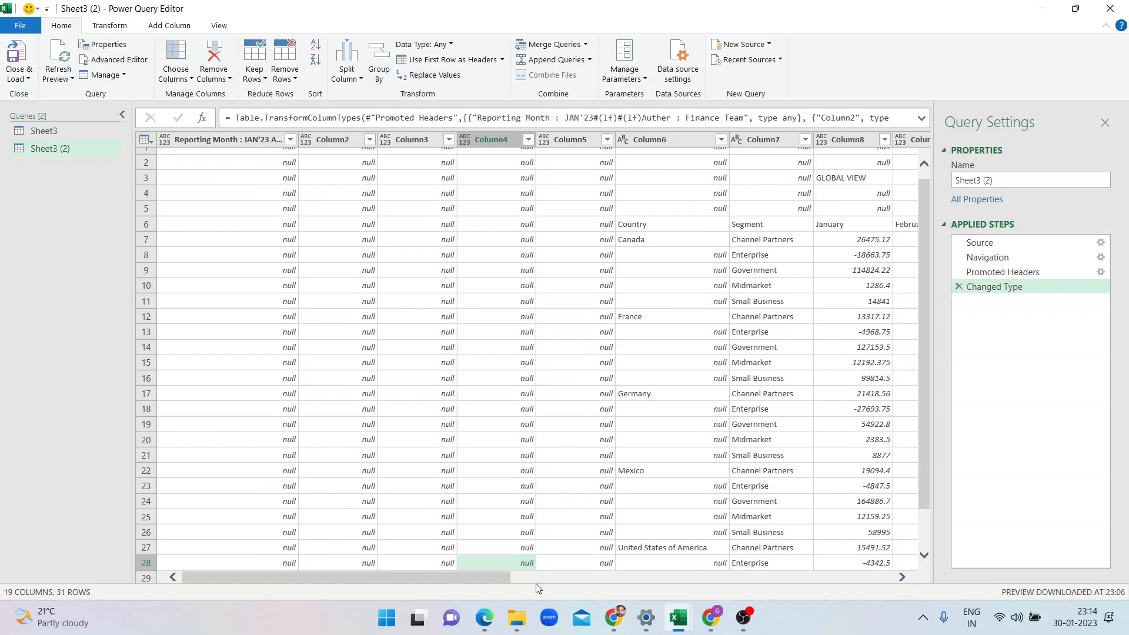
drag(493, 577, 559, 573)
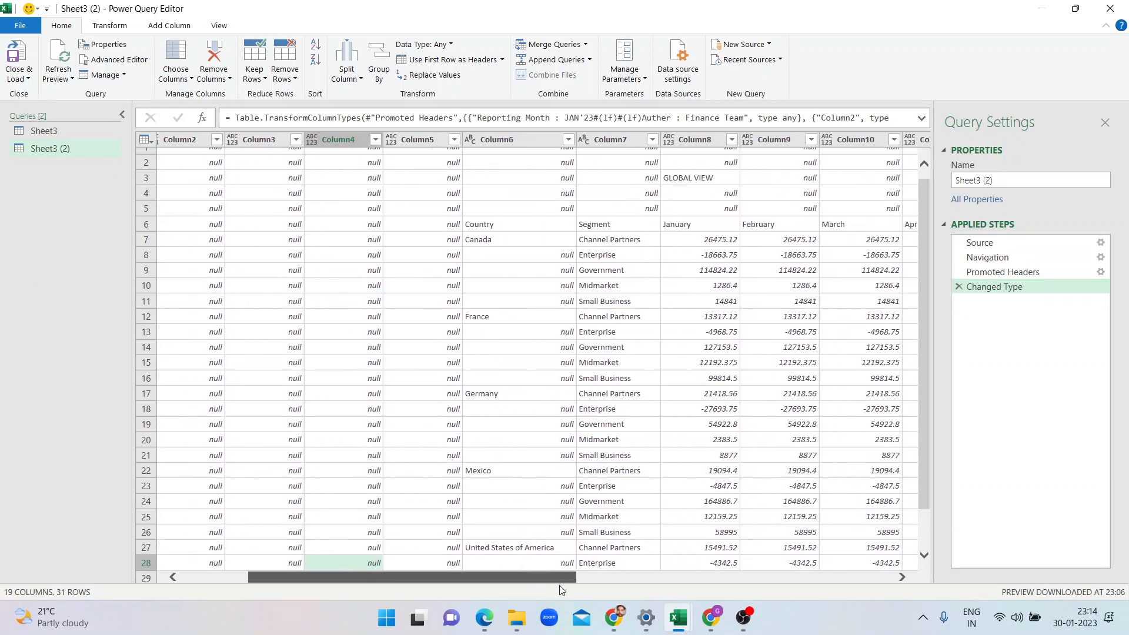
click(508, 136)
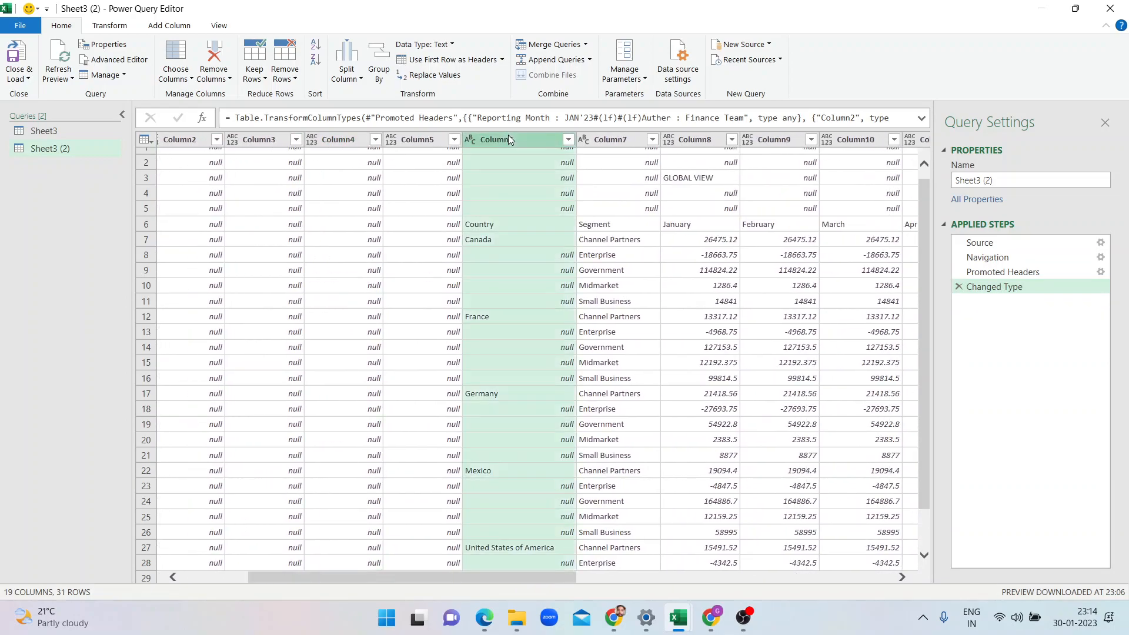
drag(540, 574, 353, 576)
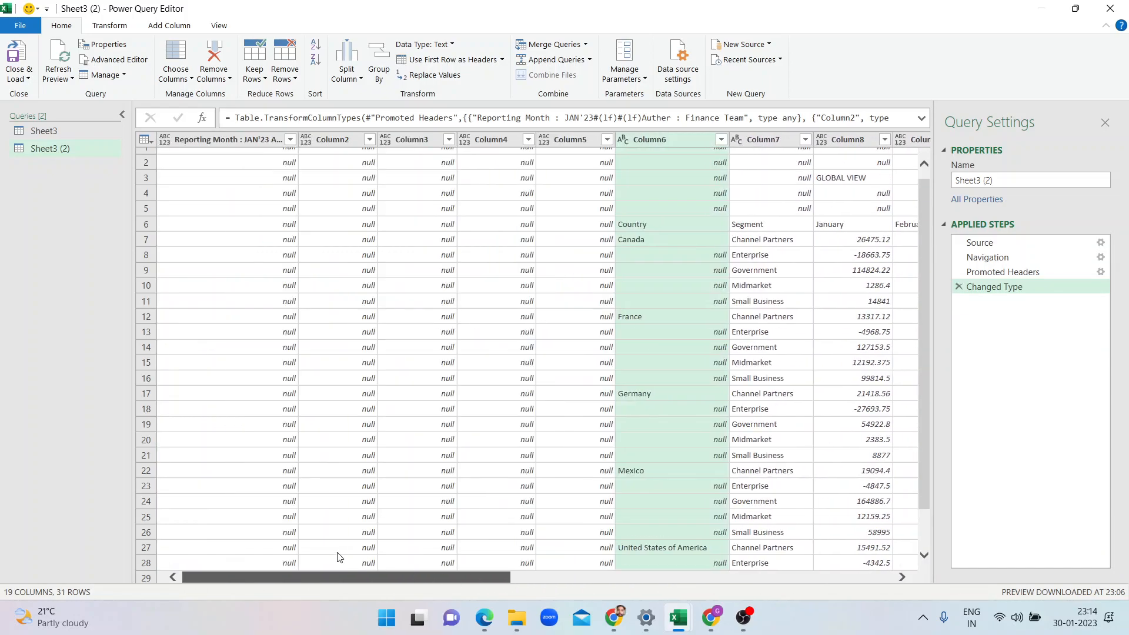
- Keep only Column6 through Column19, excluding the Reporting Month column and Column2 through Column5
click(176, 76)
click(188, 94)
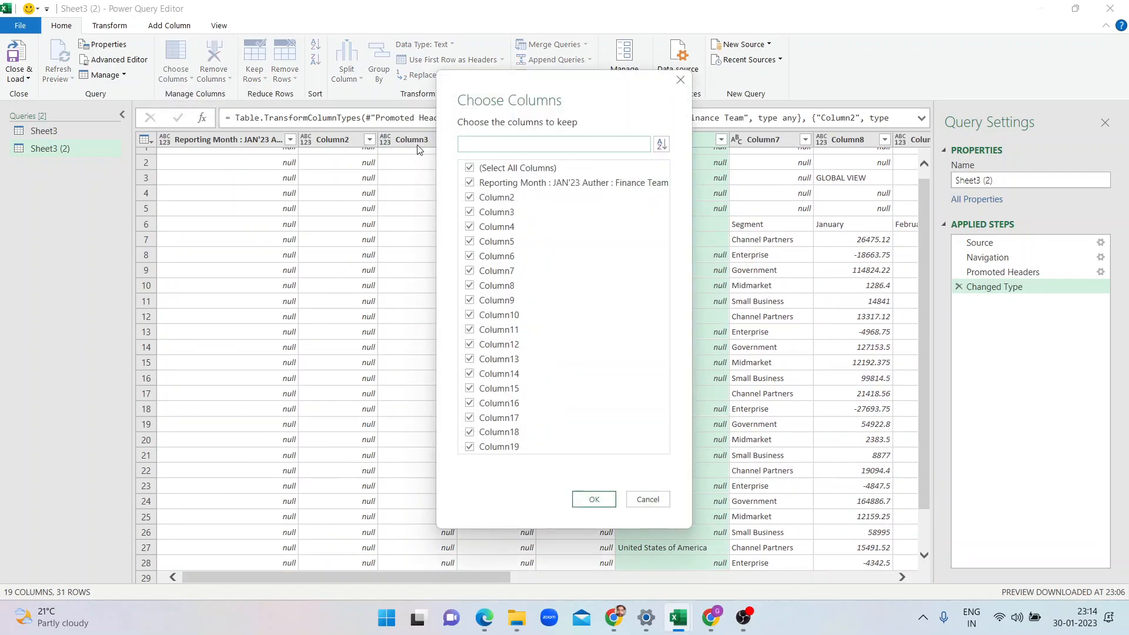
click(469, 183)
click(469, 197)
click(470, 212)
click(469, 227)
click(469, 242)
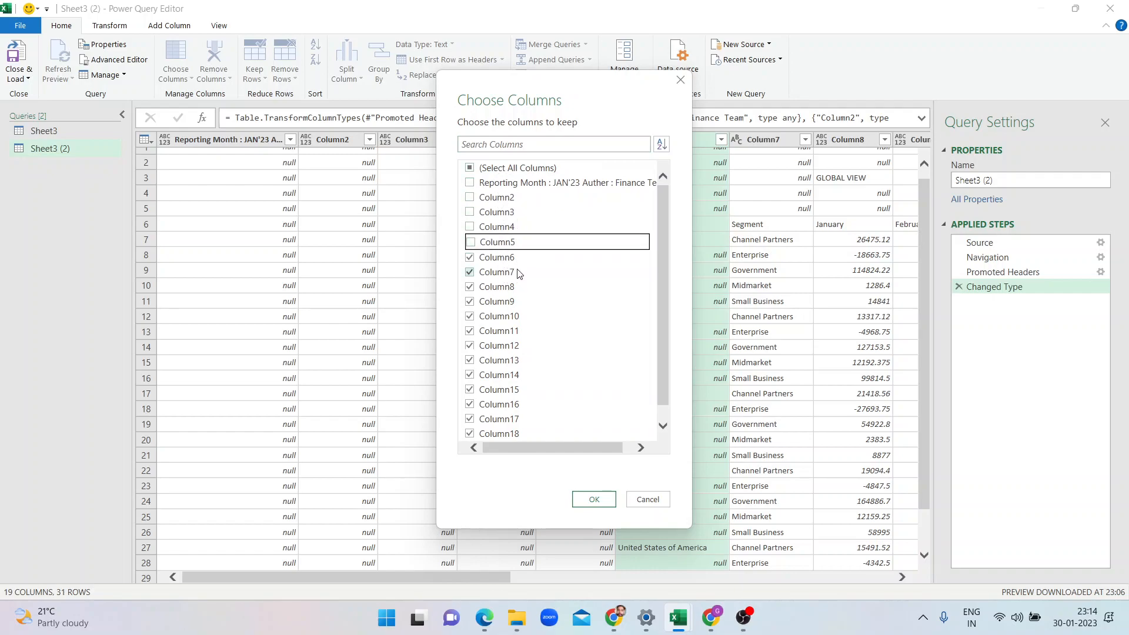
click(594, 500)
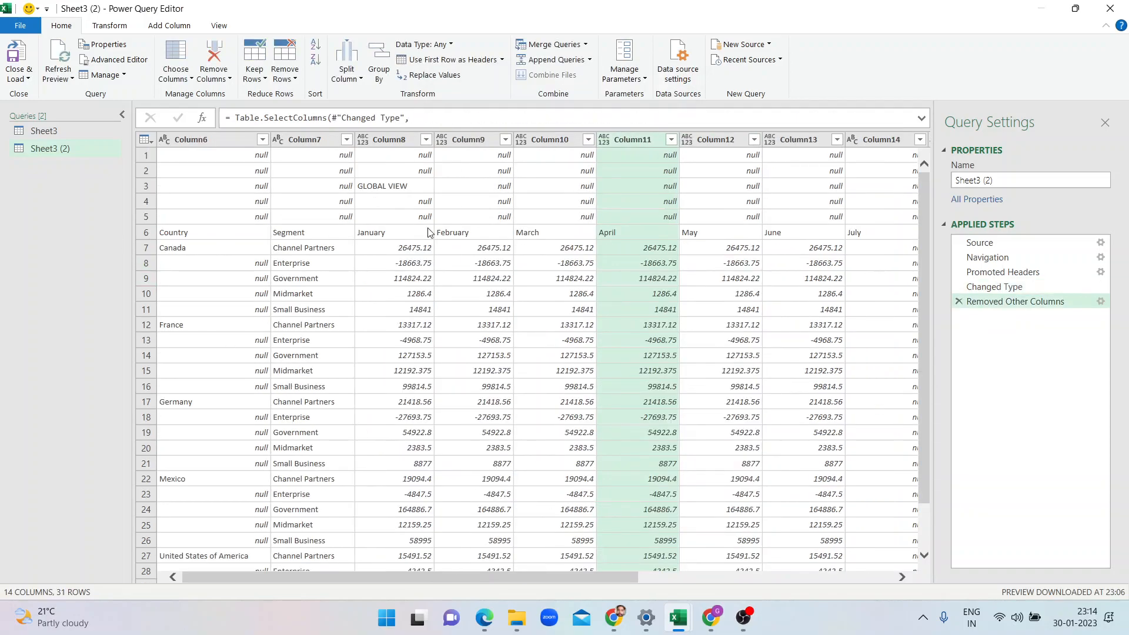
- Remove the top 5 rows and use the first remaining row as column headers
click(760, 579)
click(768, 581)
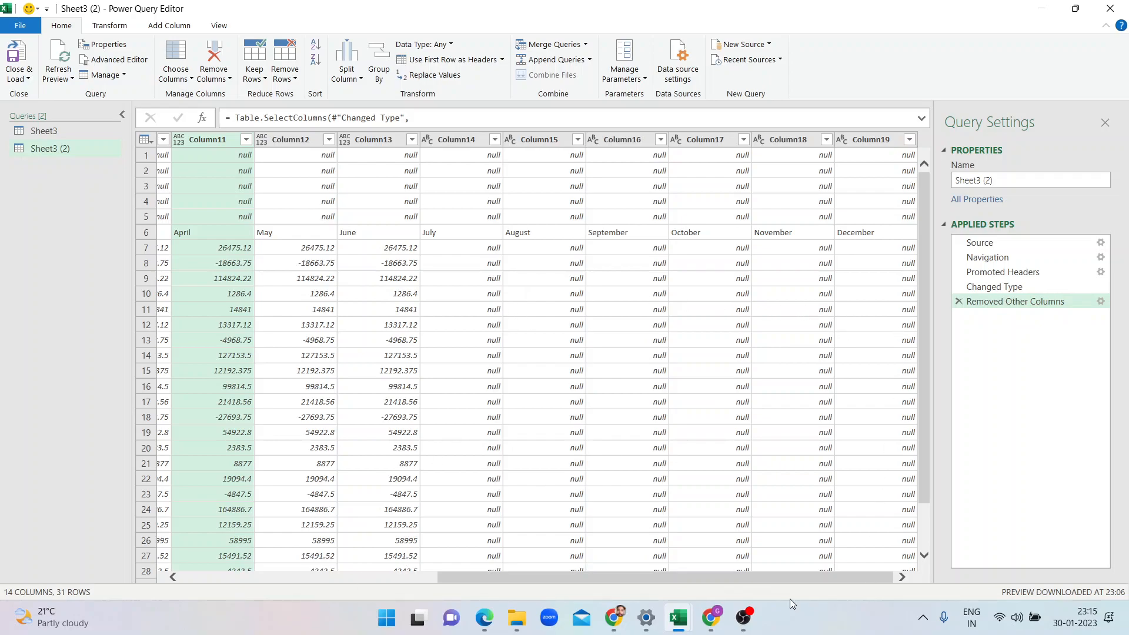
click(375, 581)
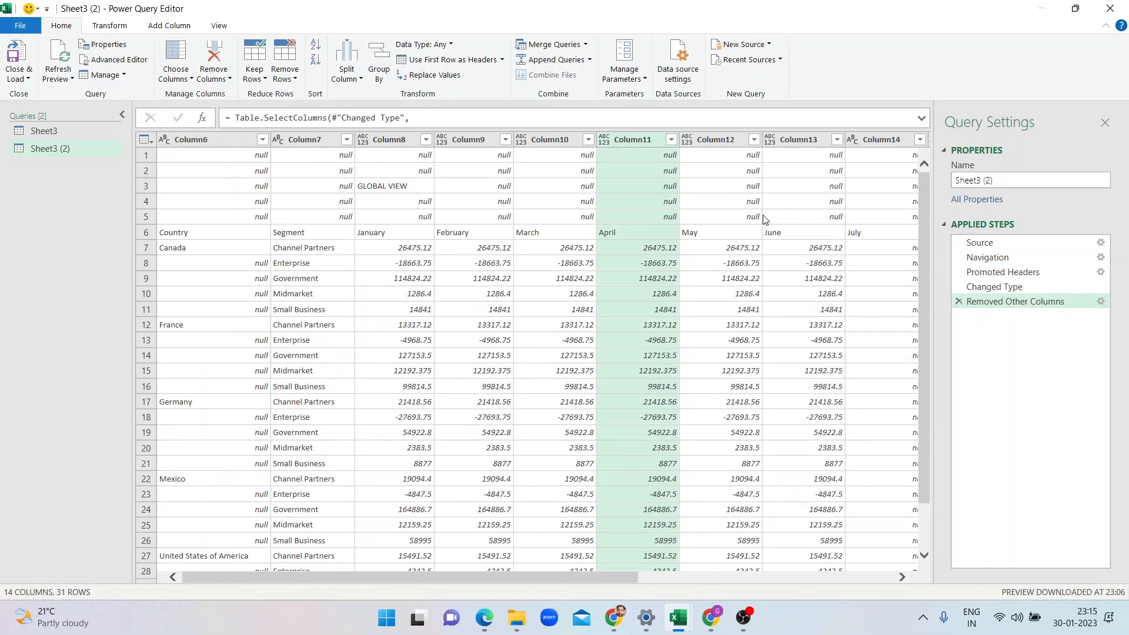
click(290, 76)
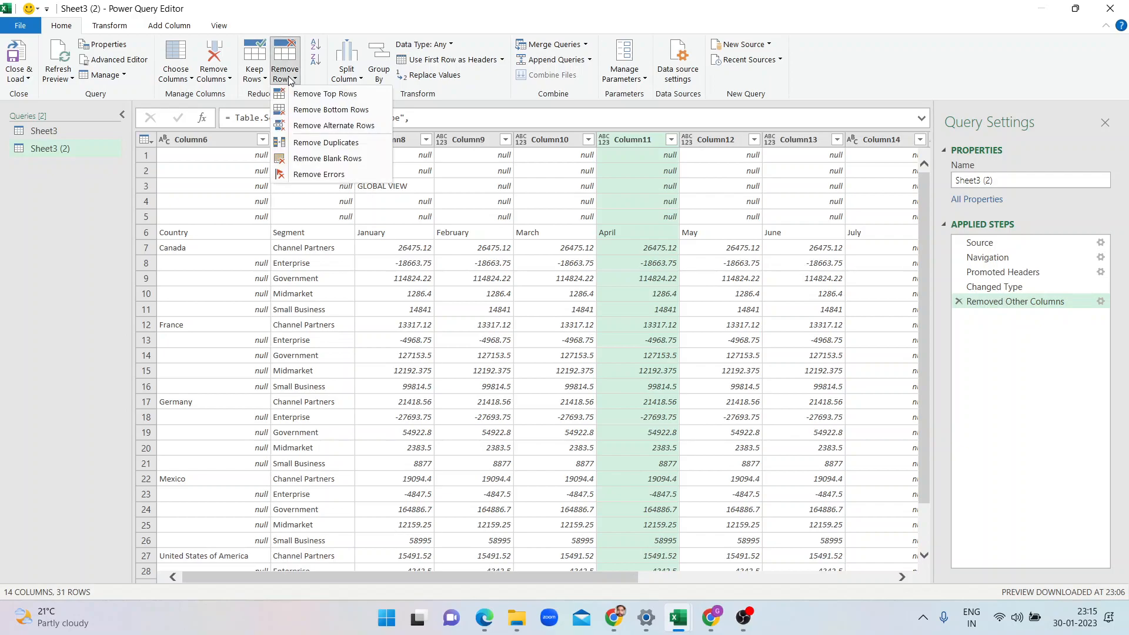
click(298, 95)
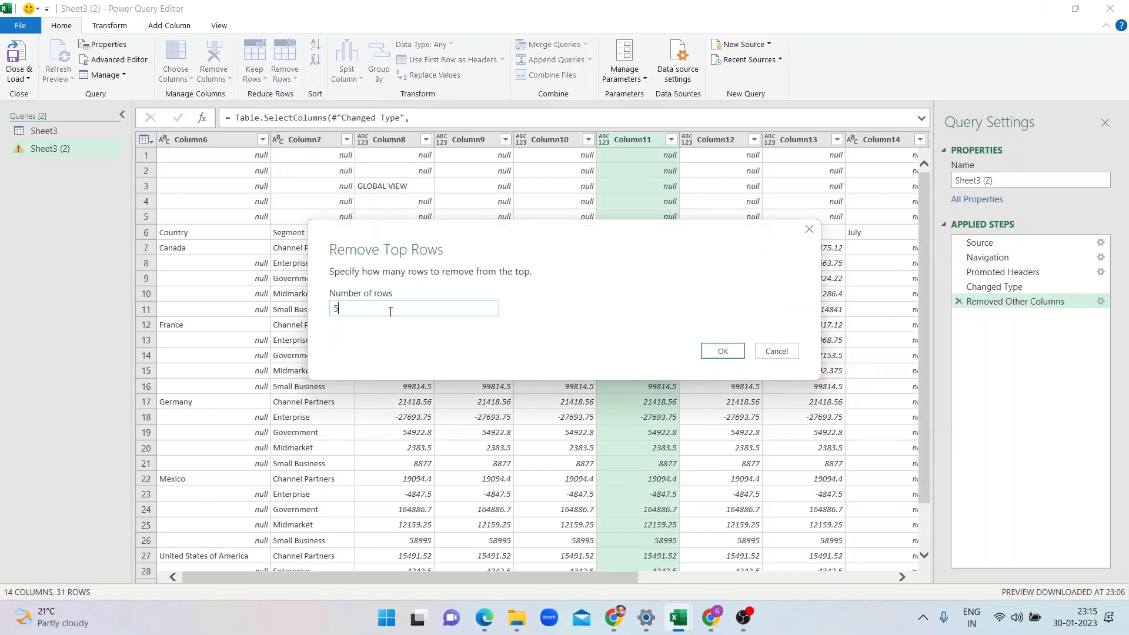
click(714, 351)
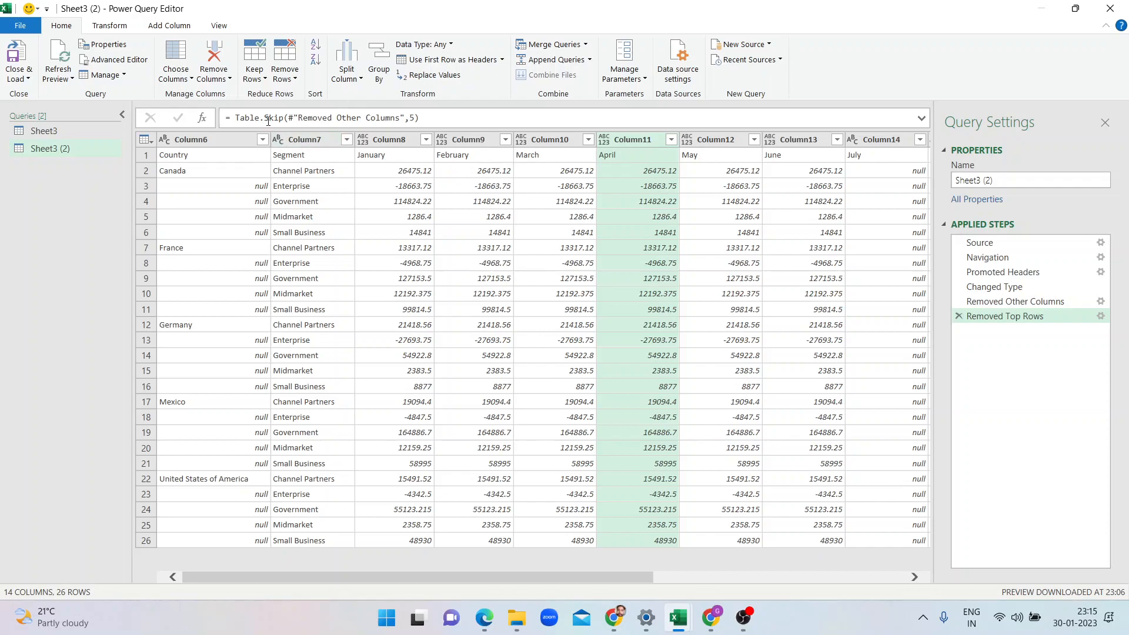
click(501, 61)
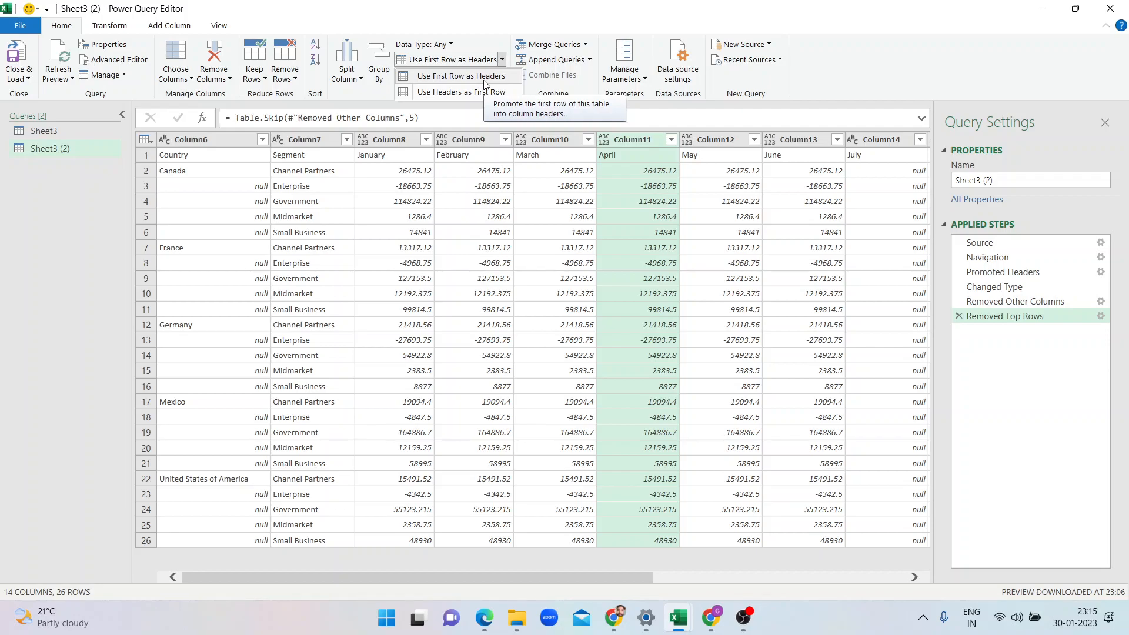
click(485, 78)
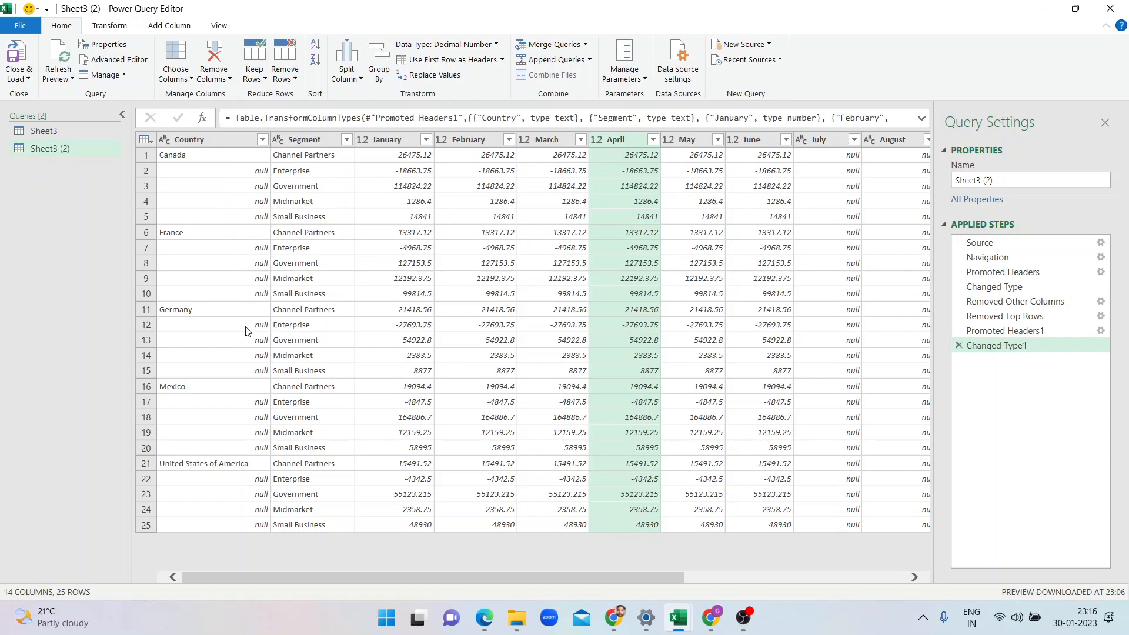
- Fill the Country column's values down into the null cells and load the query into Book3
click(185, 139)
right_click(185, 137)
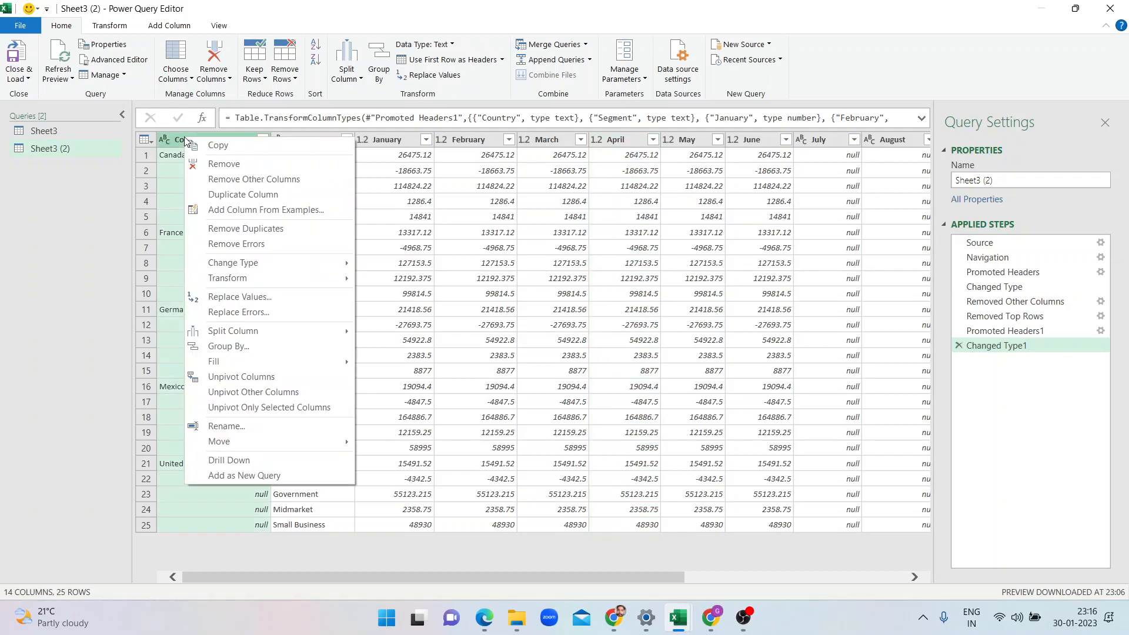
mouse_move(241, 360)
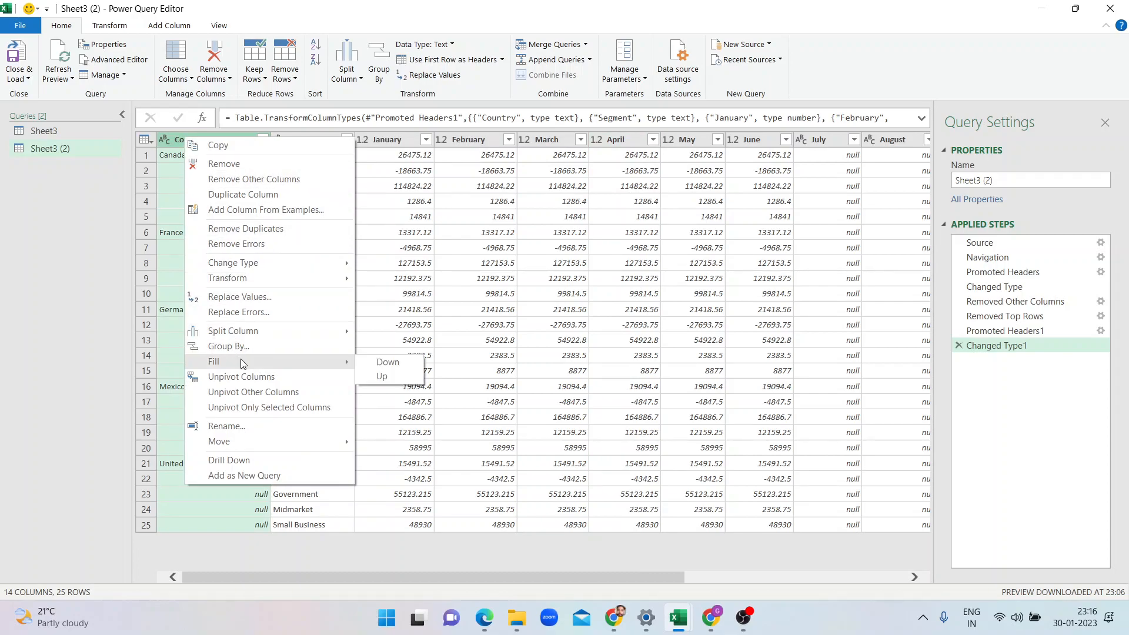
click(381, 363)
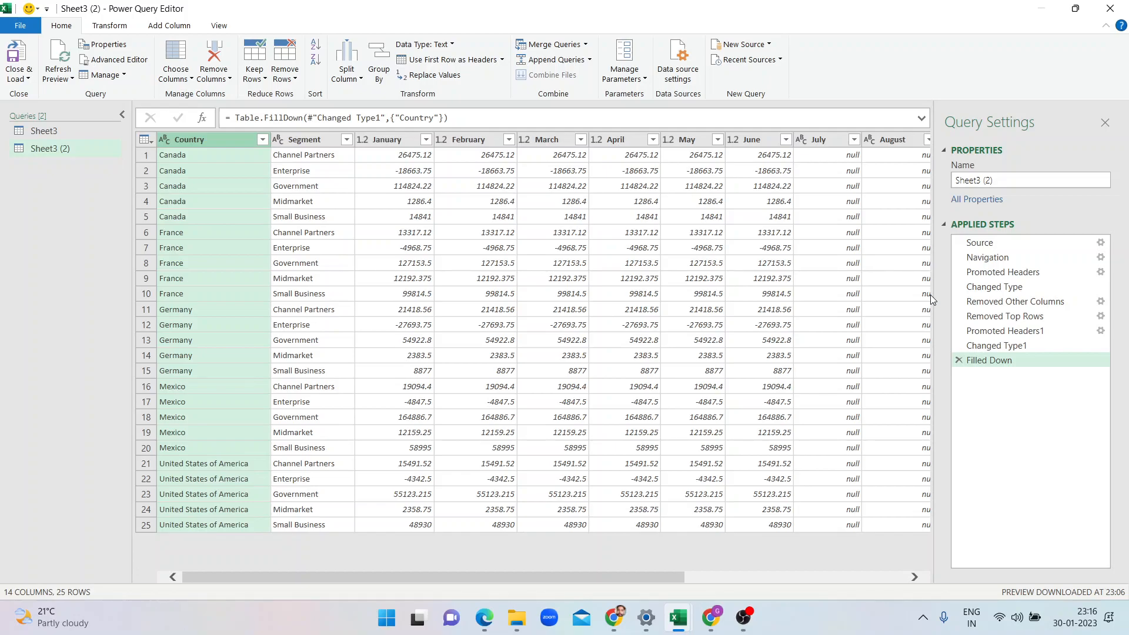
click(29, 62)
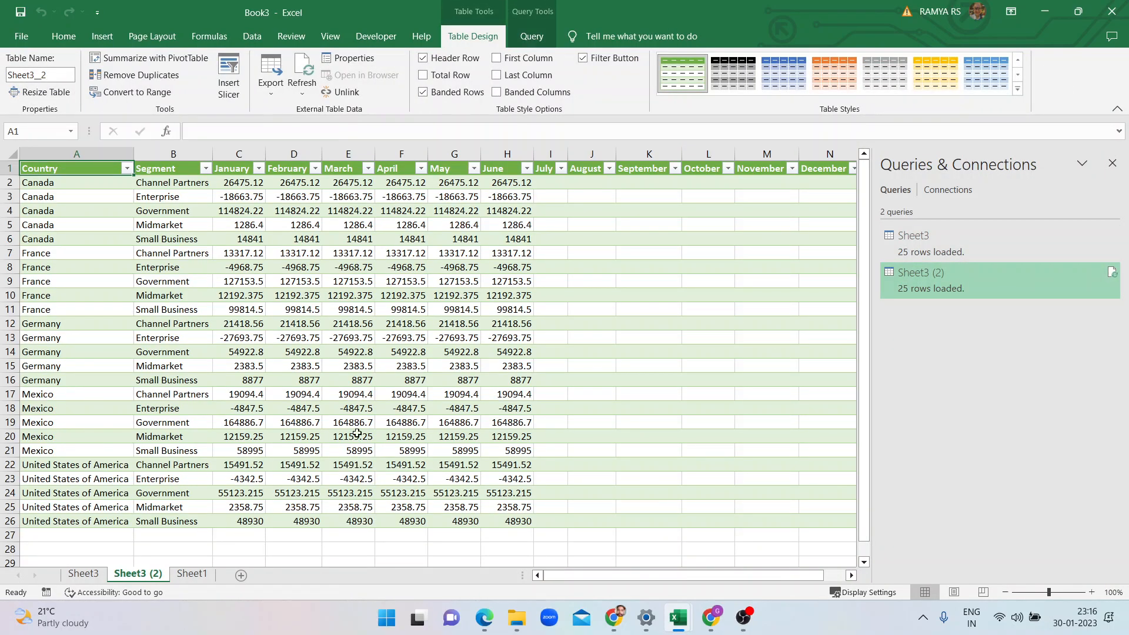
- In the Financial Sample workbook, copy the June values for all segments into the July through November columns and save the workbook
mouse_move(678, 617)
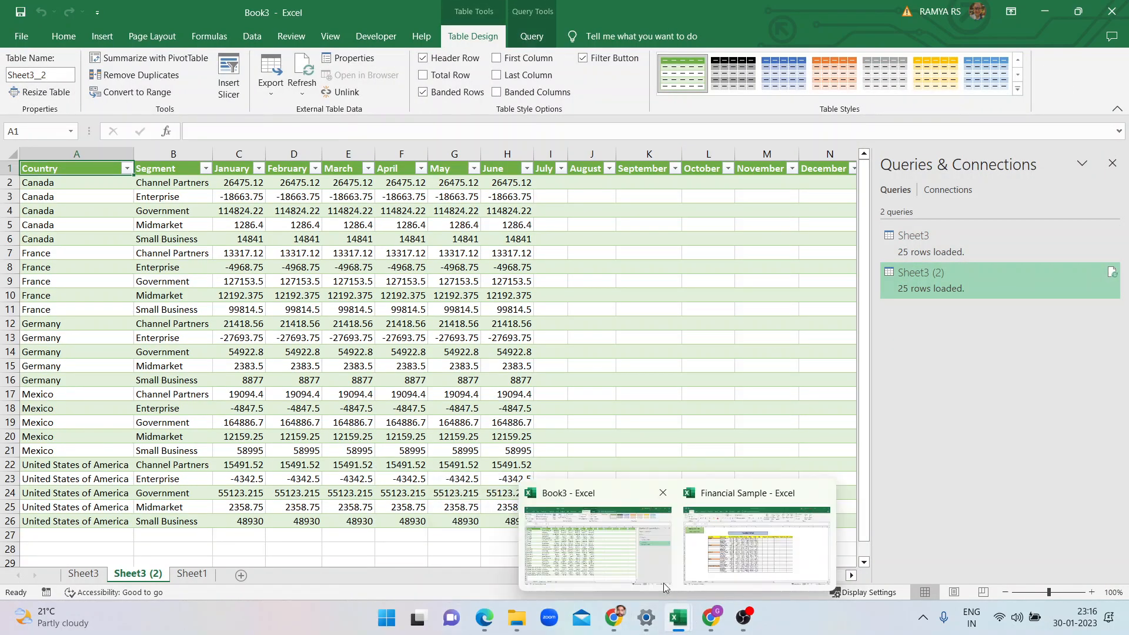
click(728, 560)
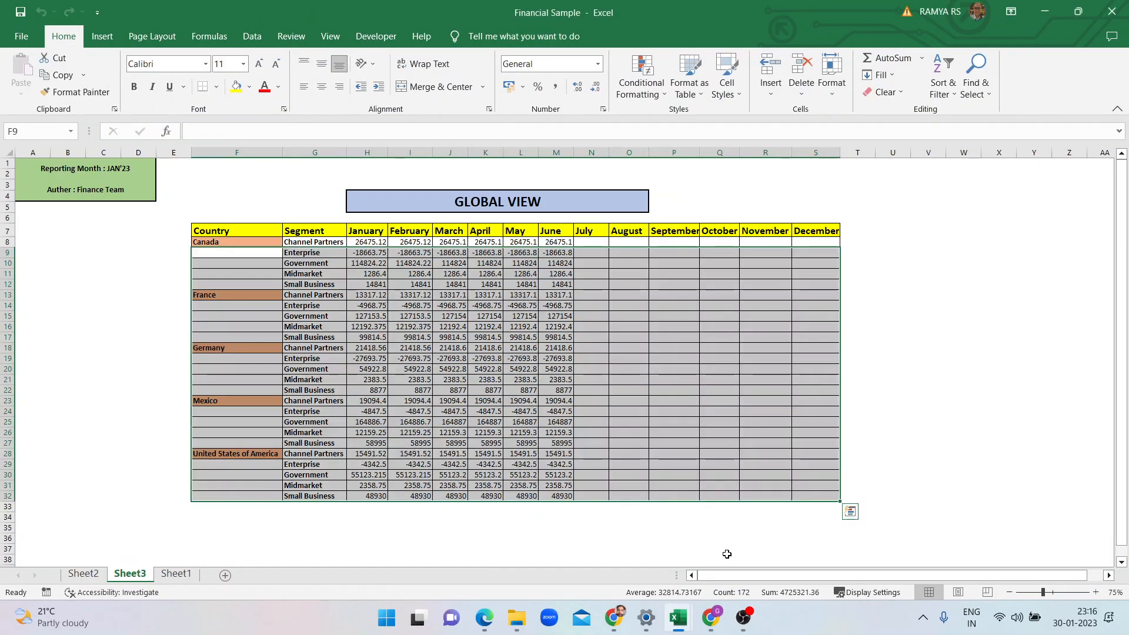
drag(559, 242, 574, 501)
right_click(572, 500)
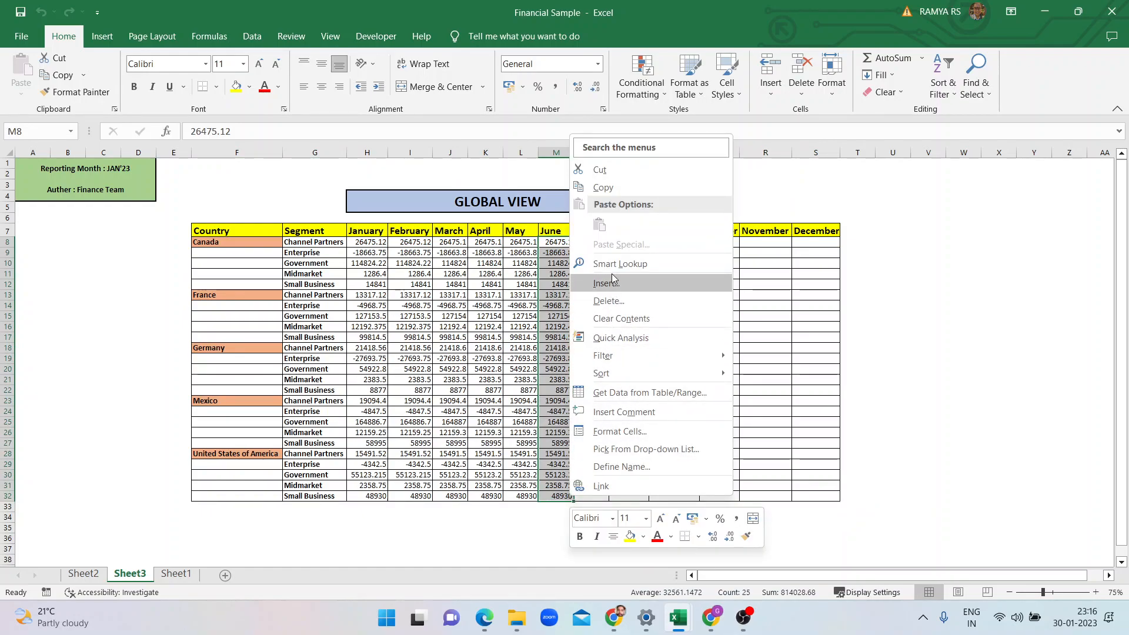
click(605, 186)
drag(601, 236, 778, 500)
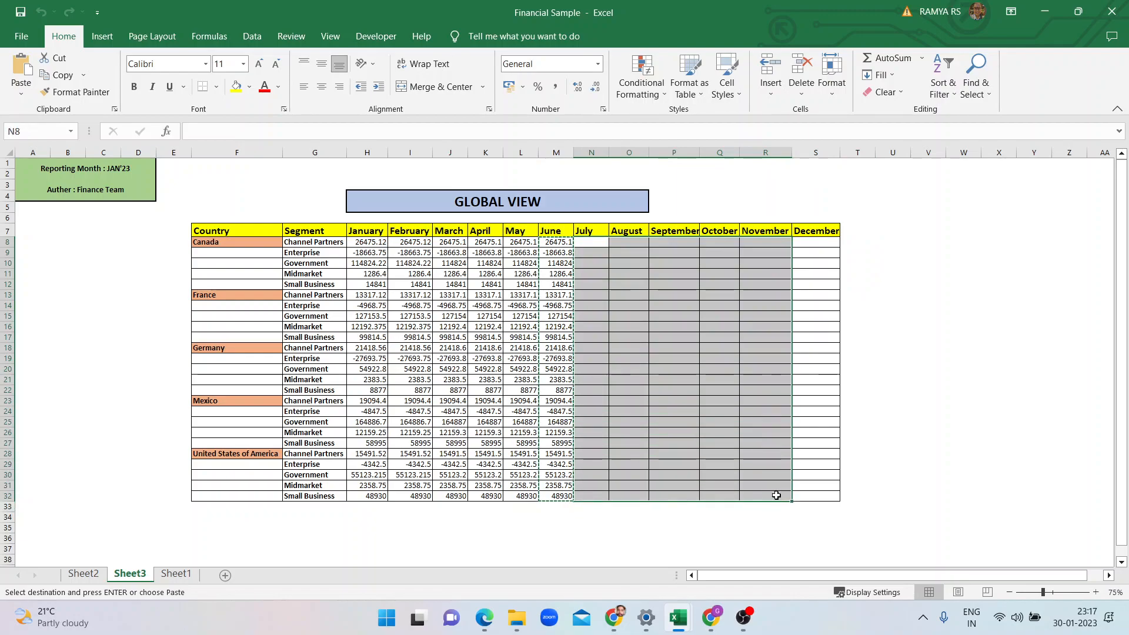
right_click(777, 499)
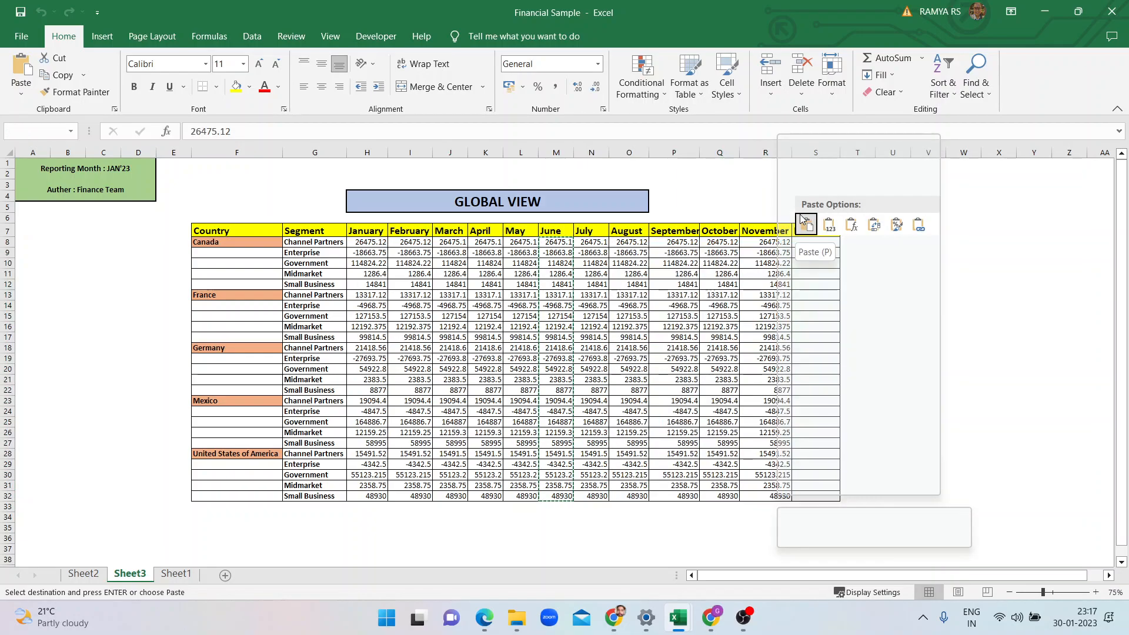
click(807, 224)
click(928, 284)
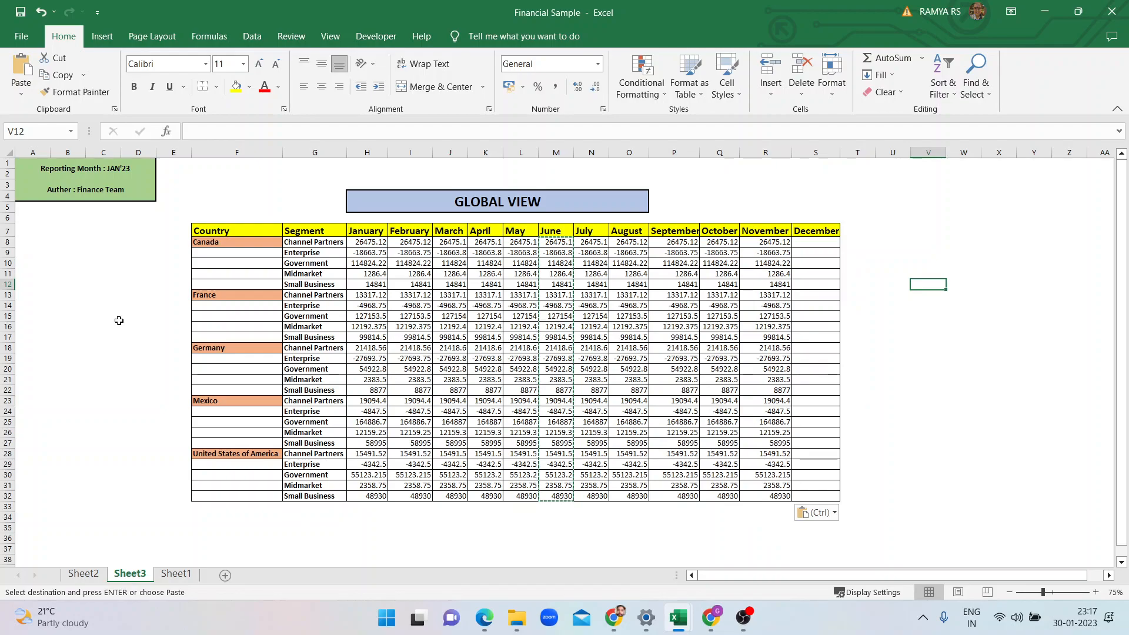
click(16, 33)
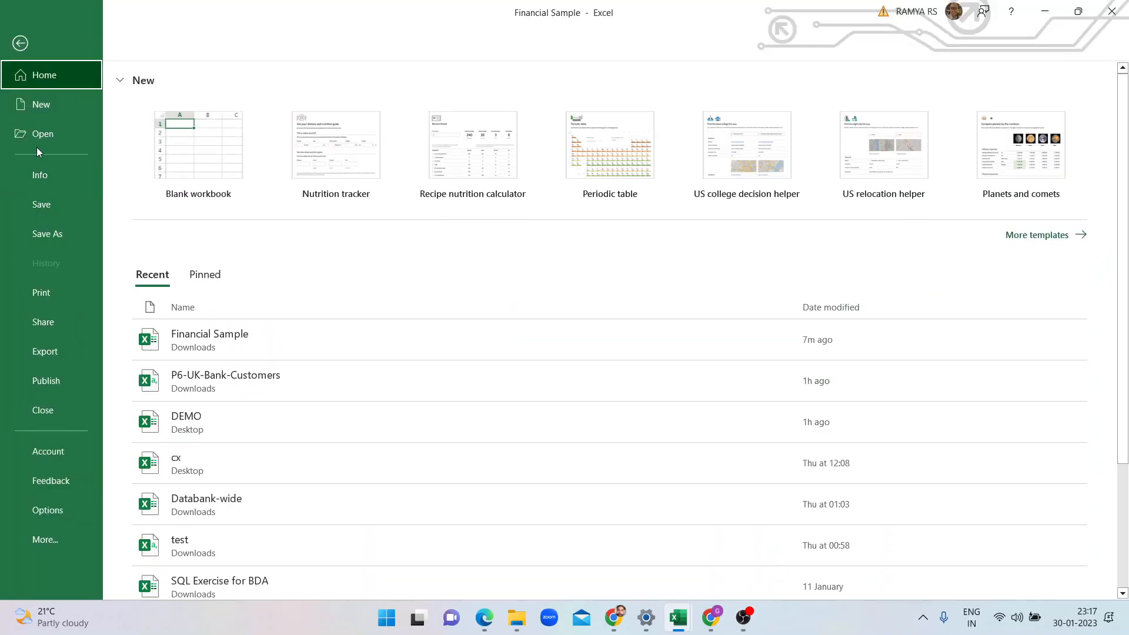
click(49, 200)
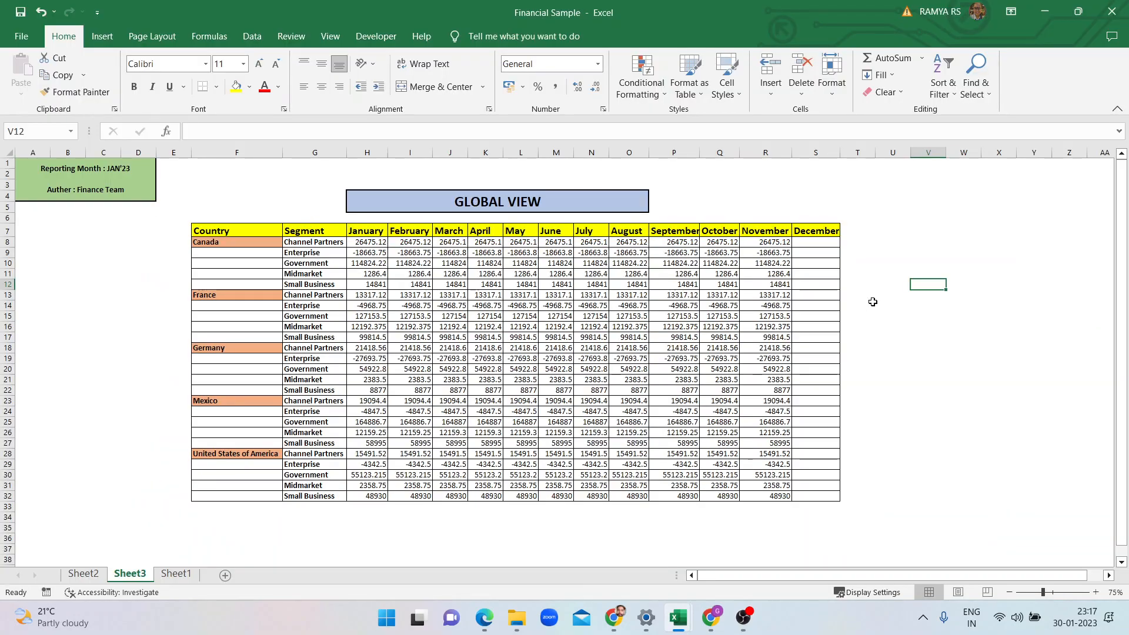
- Return to Book3, refresh the Sheet3 (2) query and review the July through November columns in the loaded table
mouse_move(678, 618)
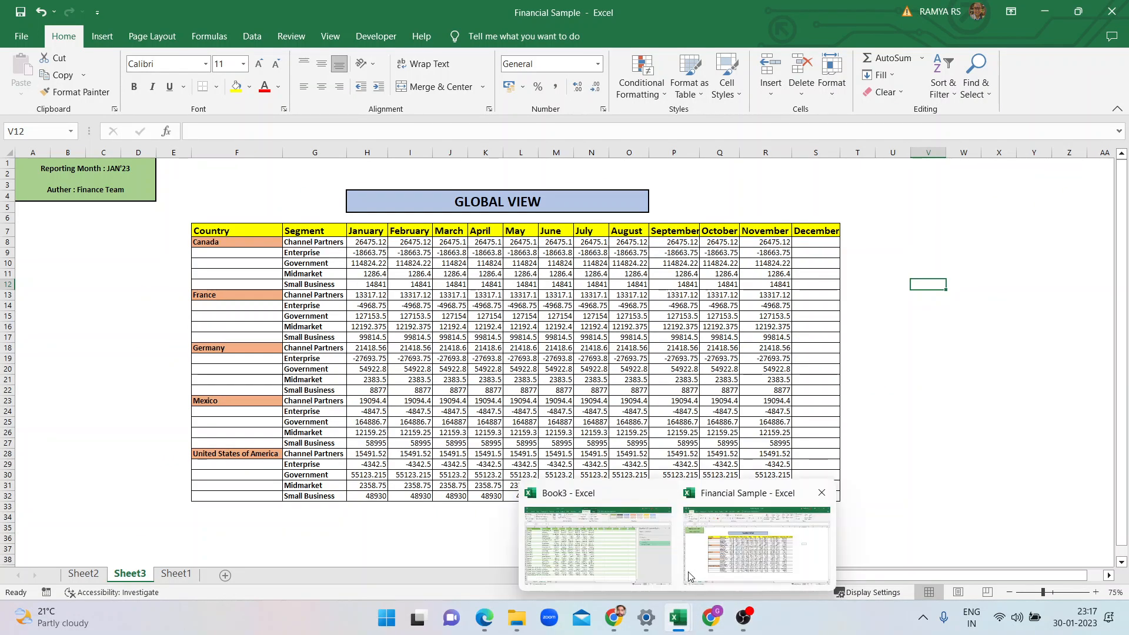
click(641, 556)
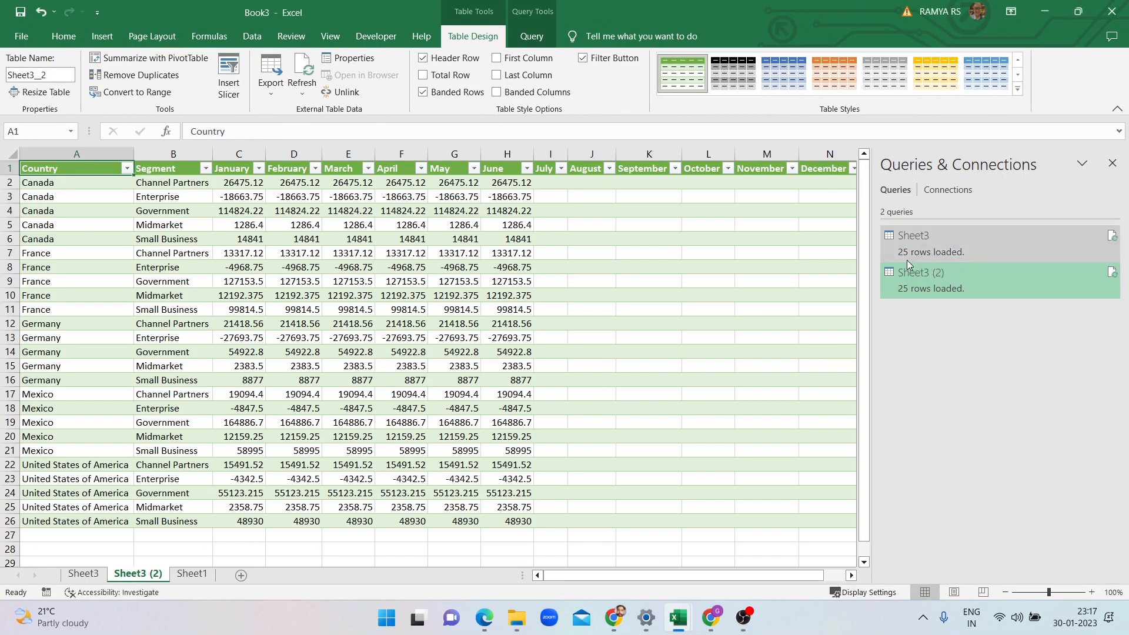
mouse_move(931, 294)
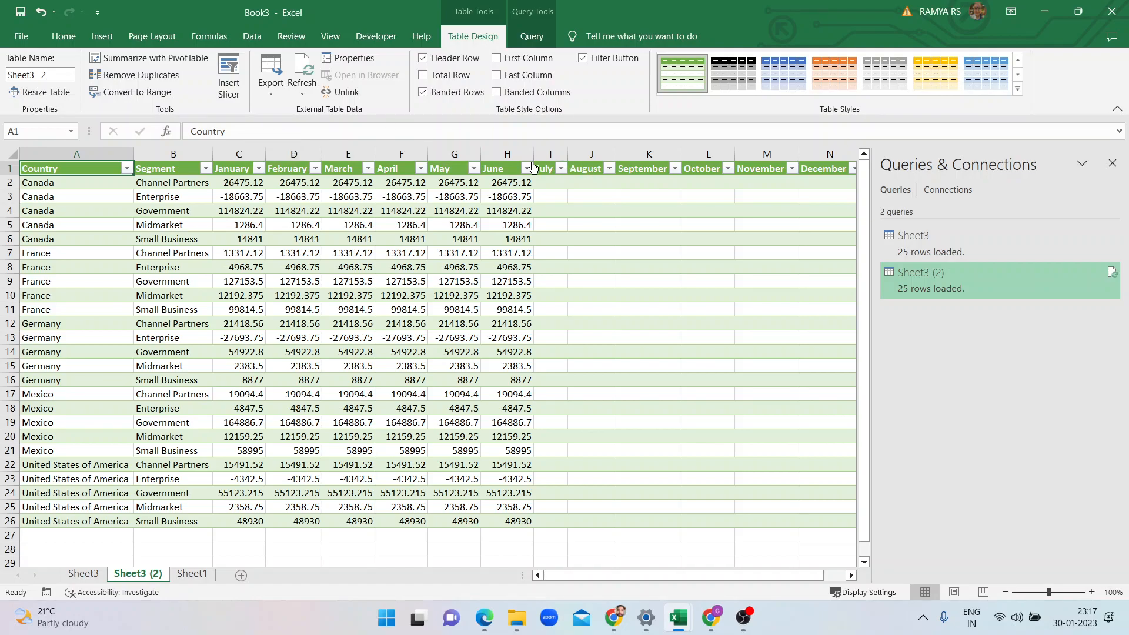
click(1116, 275)
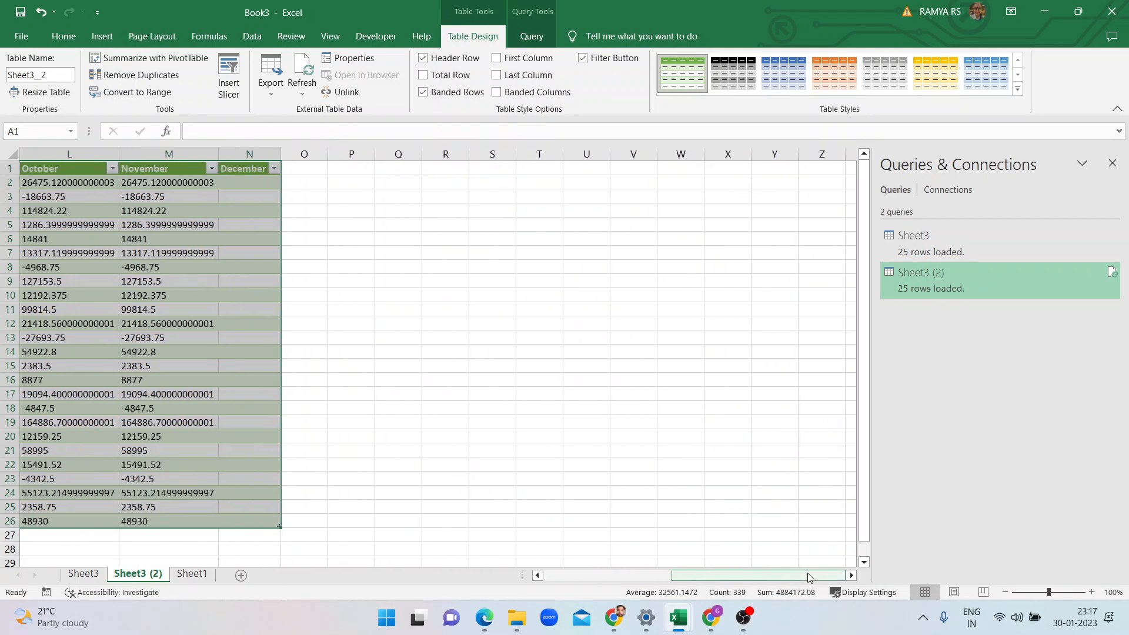
drag(682, 575, 743, 569)
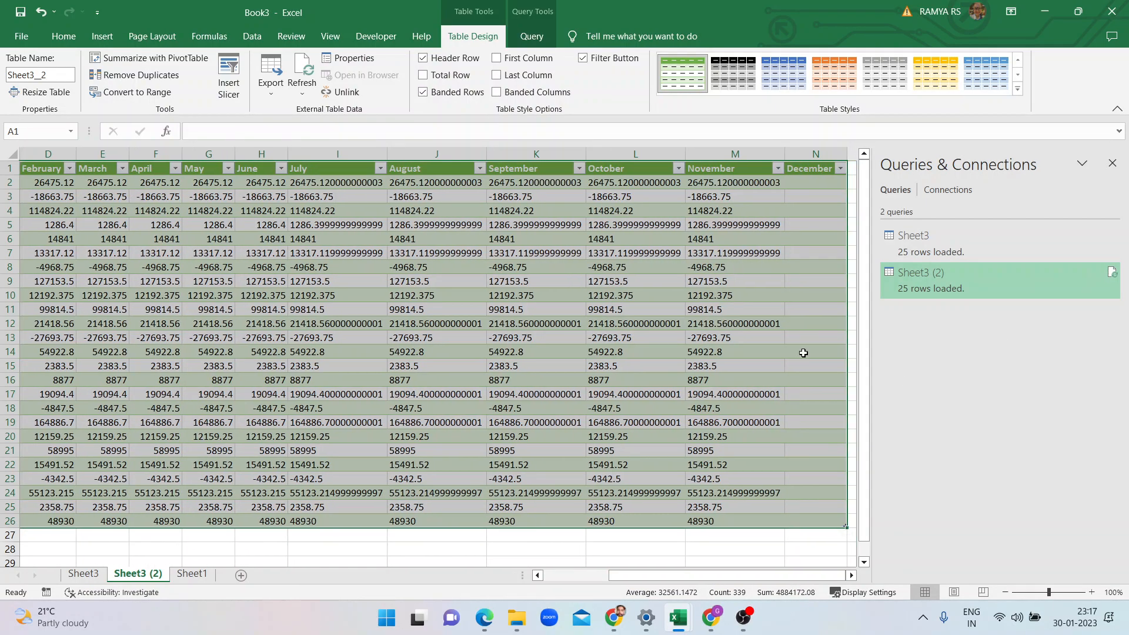
drag(1048, 592, 1041, 593)
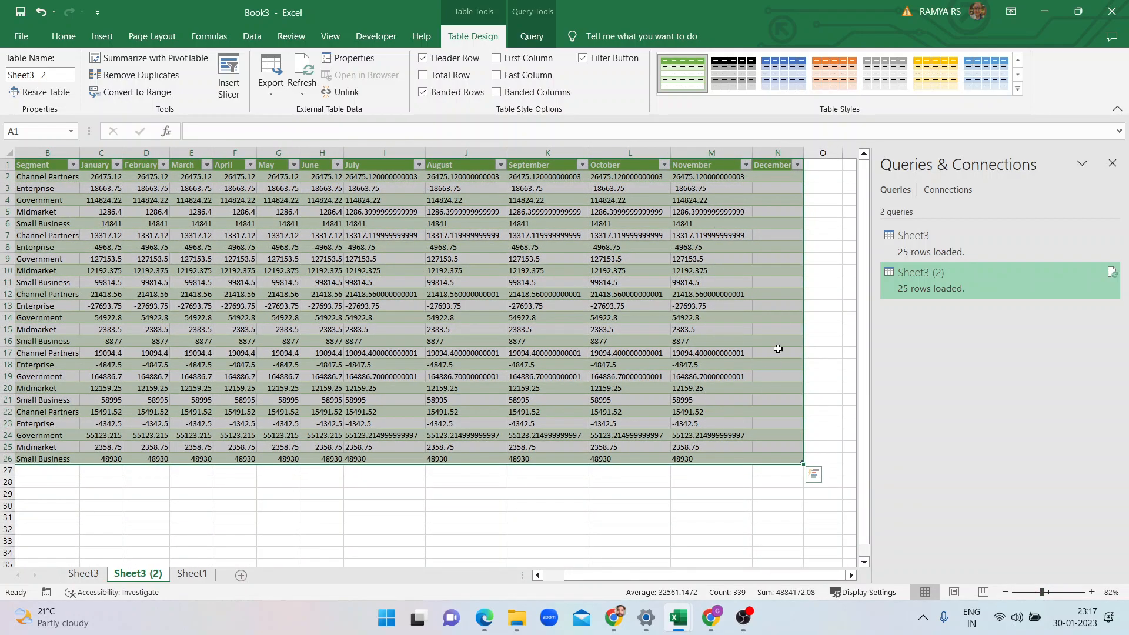
- Copy the November values into the December column of the Financial Sample report and save the workbook
mouse_move(678, 617)
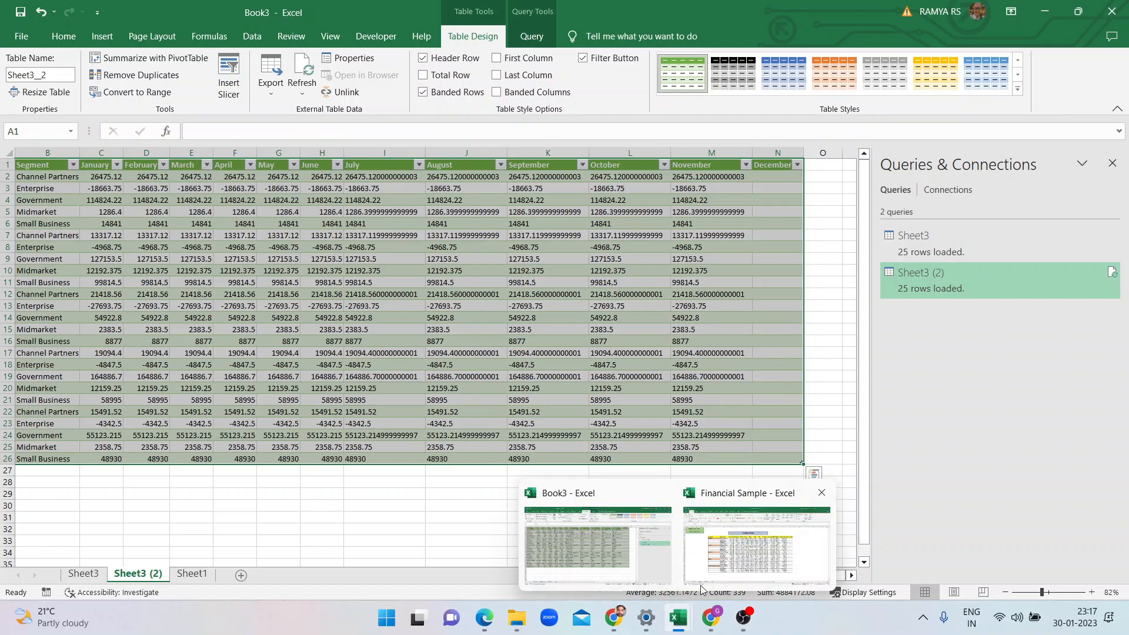
click(714, 548)
click(815, 241)
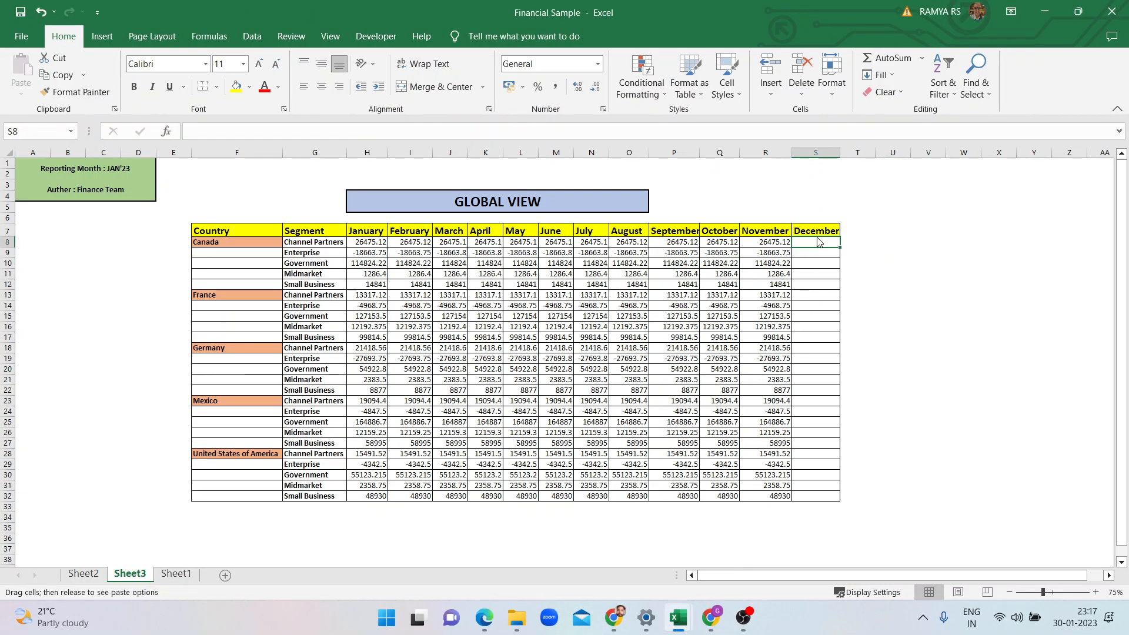
drag(776, 242, 785, 499)
right_click(787, 499)
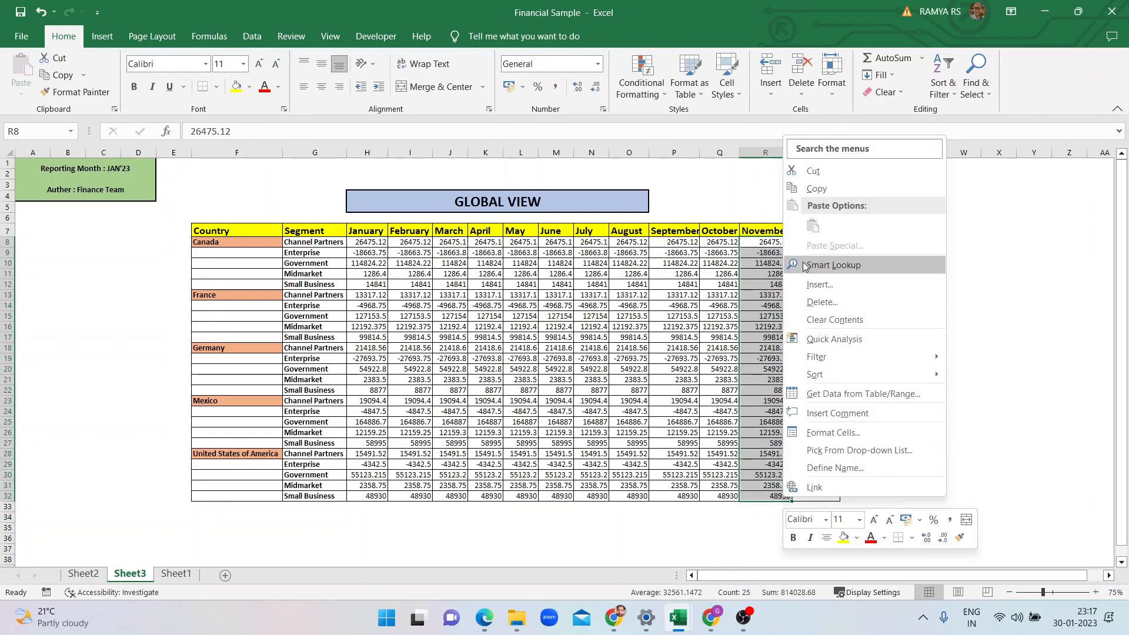
click(816, 187)
right_click(809, 239)
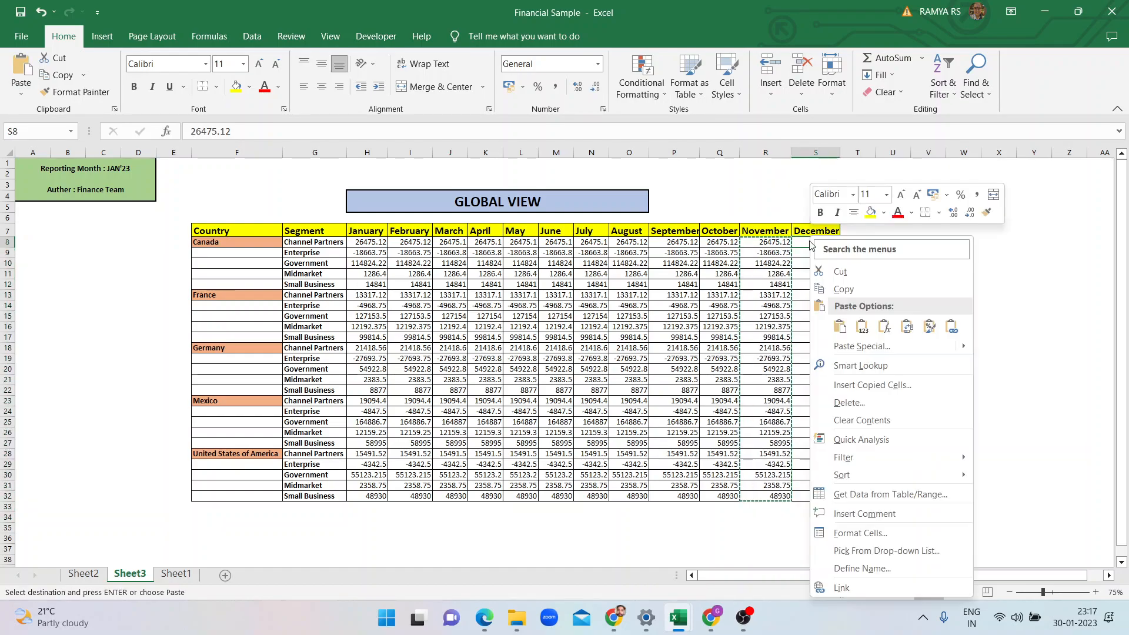
click(840, 326)
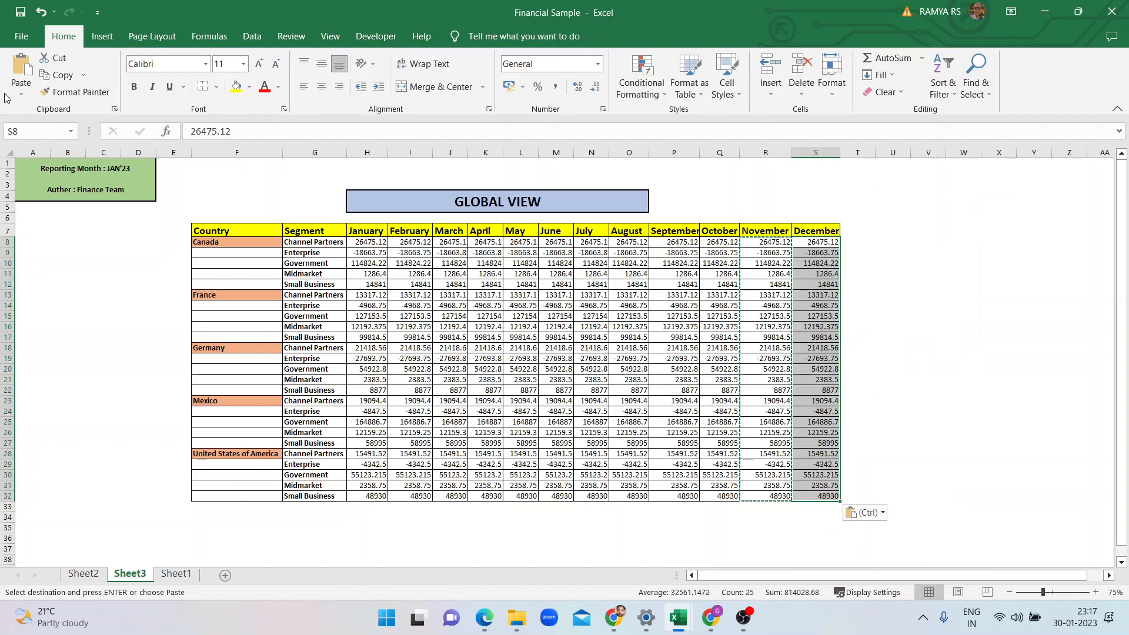
click(21, 39)
click(34, 205)
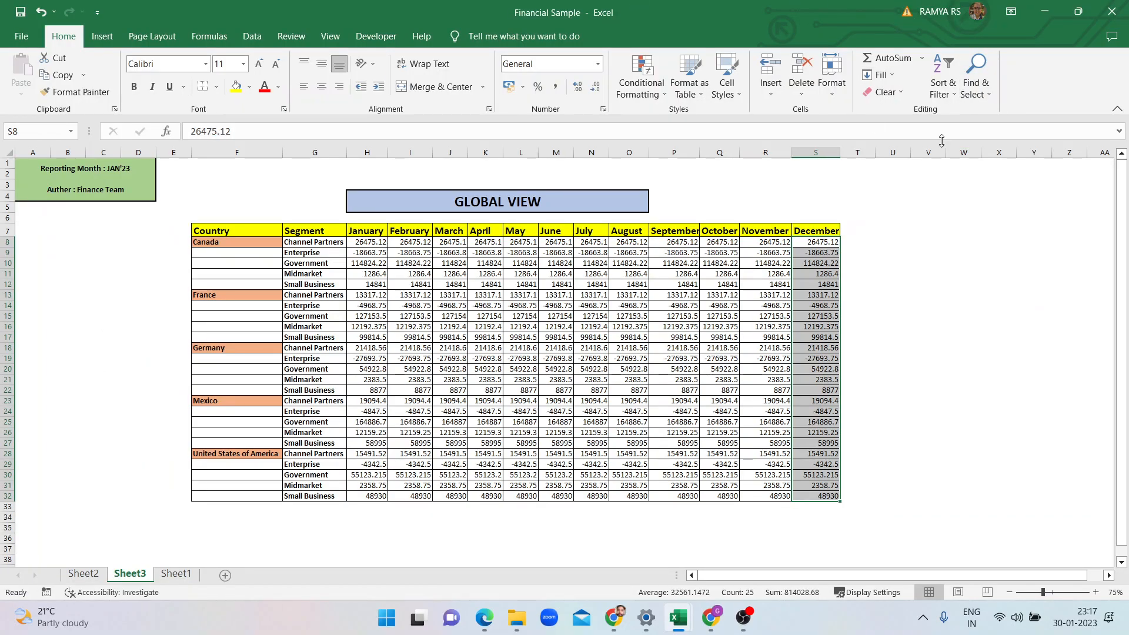
- Refresh the Sheet3 (2) query in Book3 again to load the December values and review the full-year table
mouse_move(679, 616)
click(600, 547)
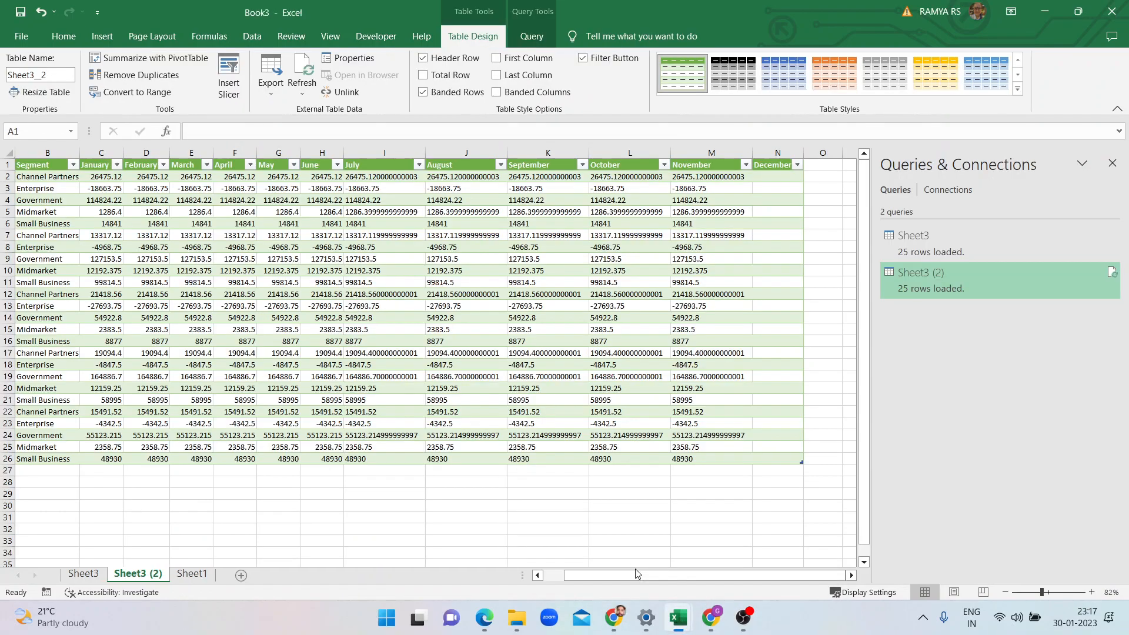
click(1112, 272)
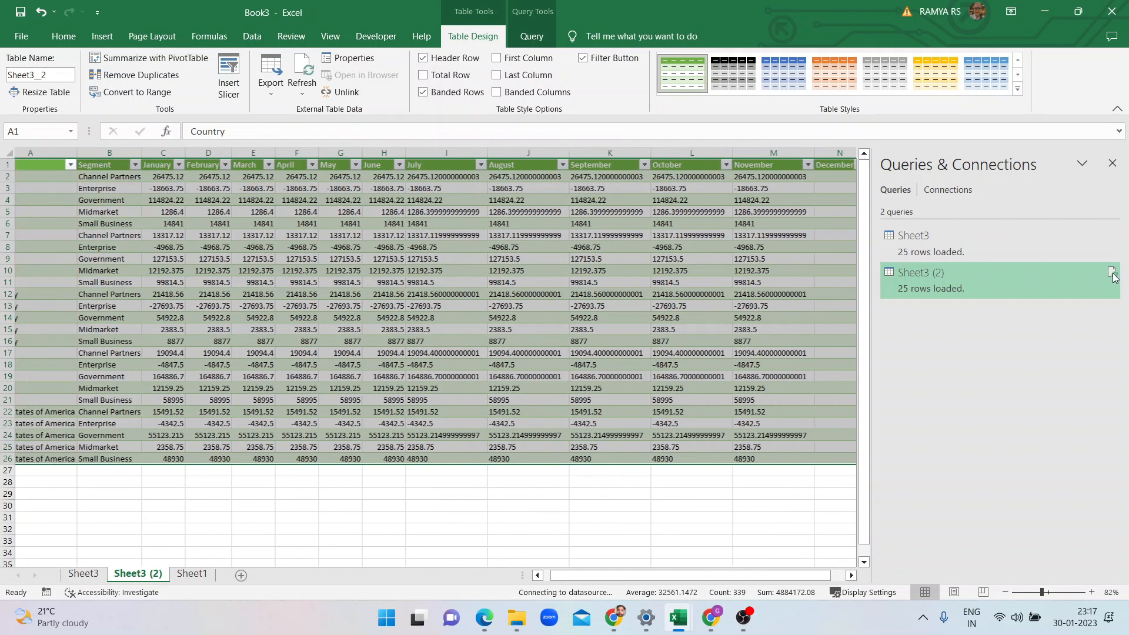
scroll(572, 486, right, 10)
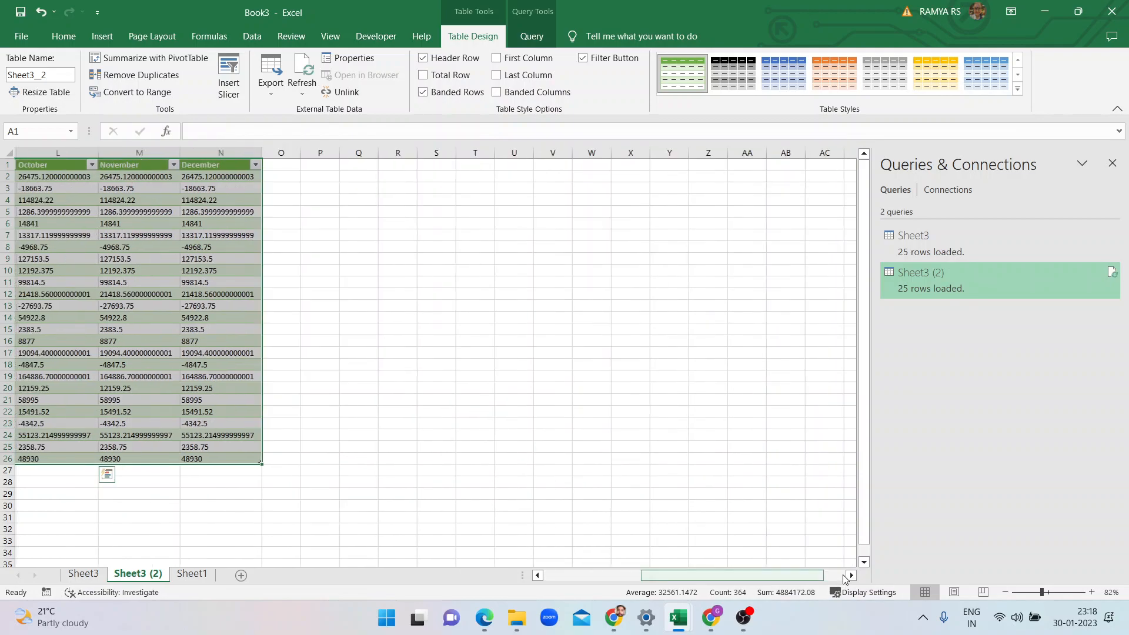
click(581, 575)
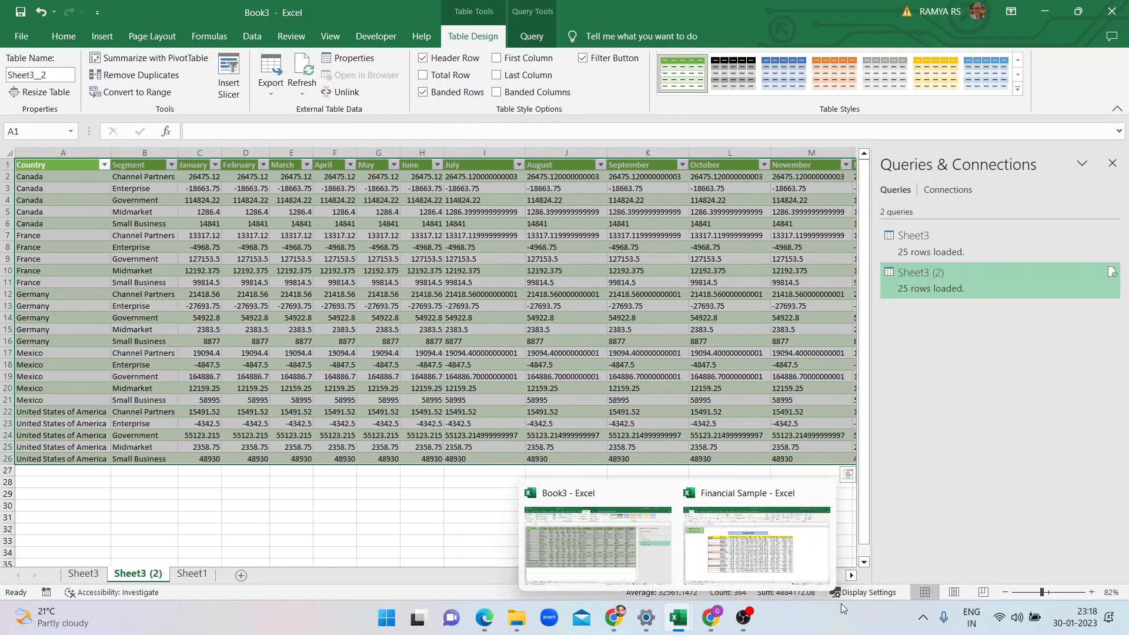
click(1035, 591)
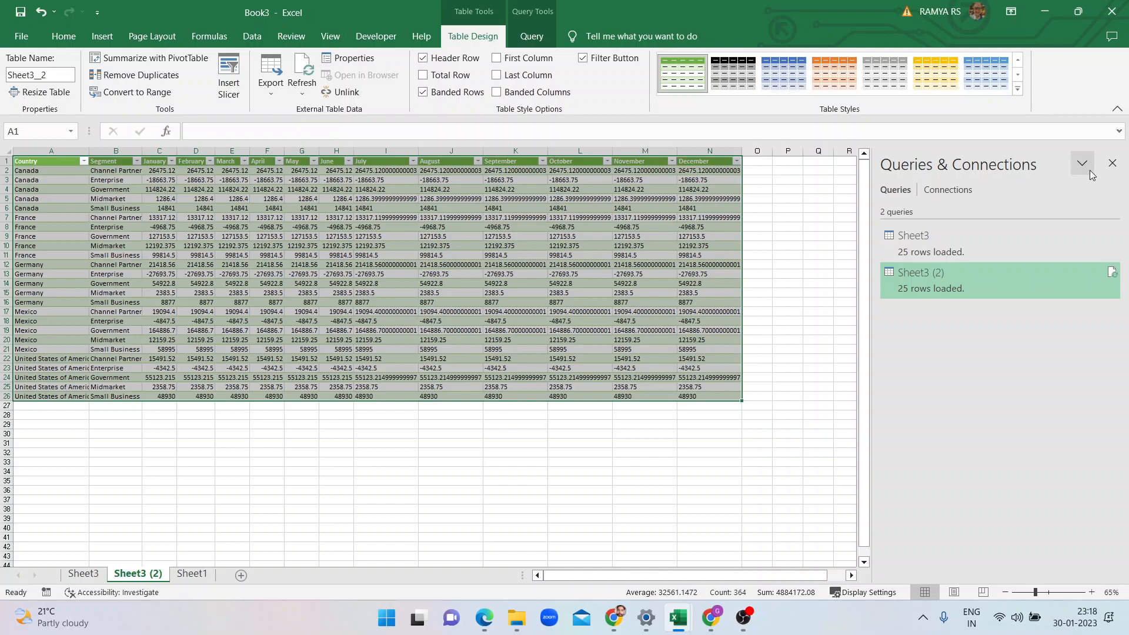
- Close the Queries & Connections pane and reopen it
click(1112, 163)
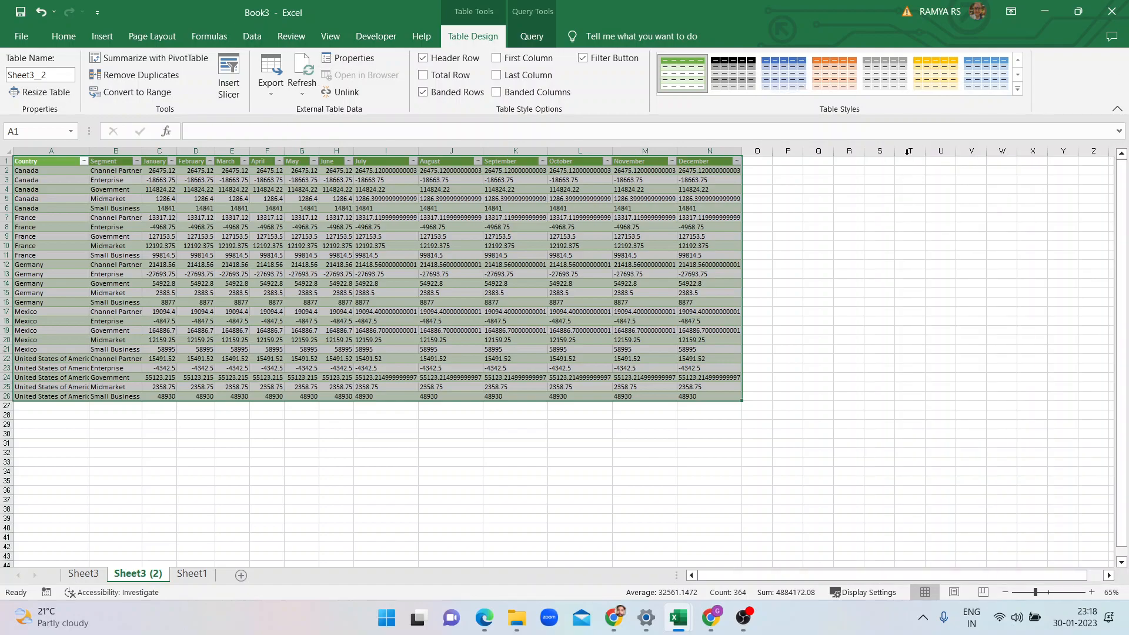
click(251, 36)
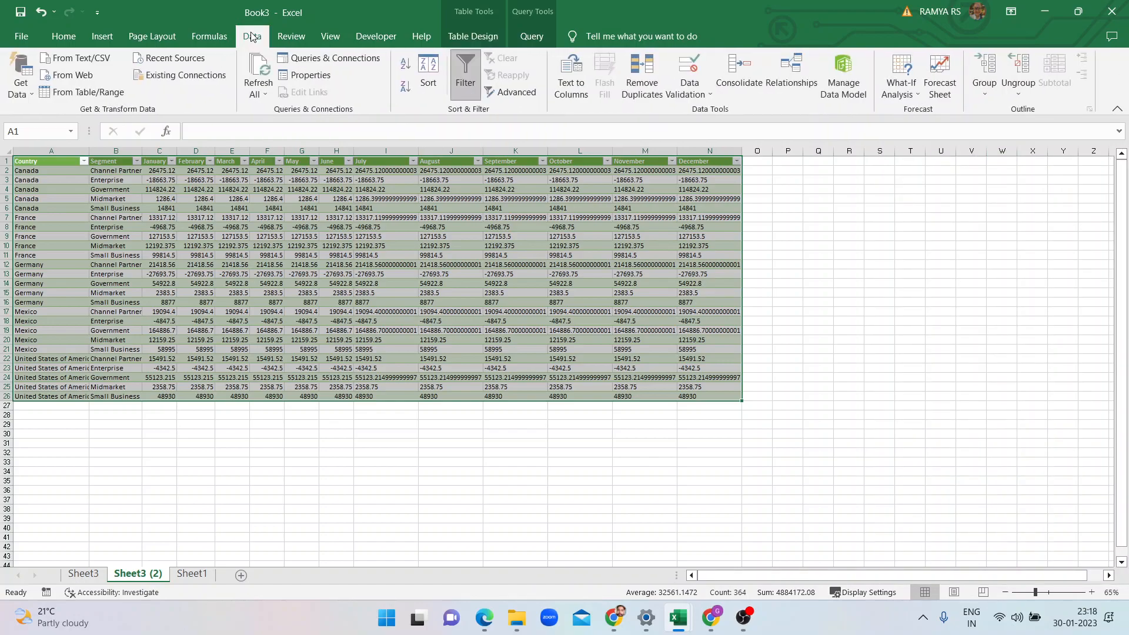
click(313, 59)
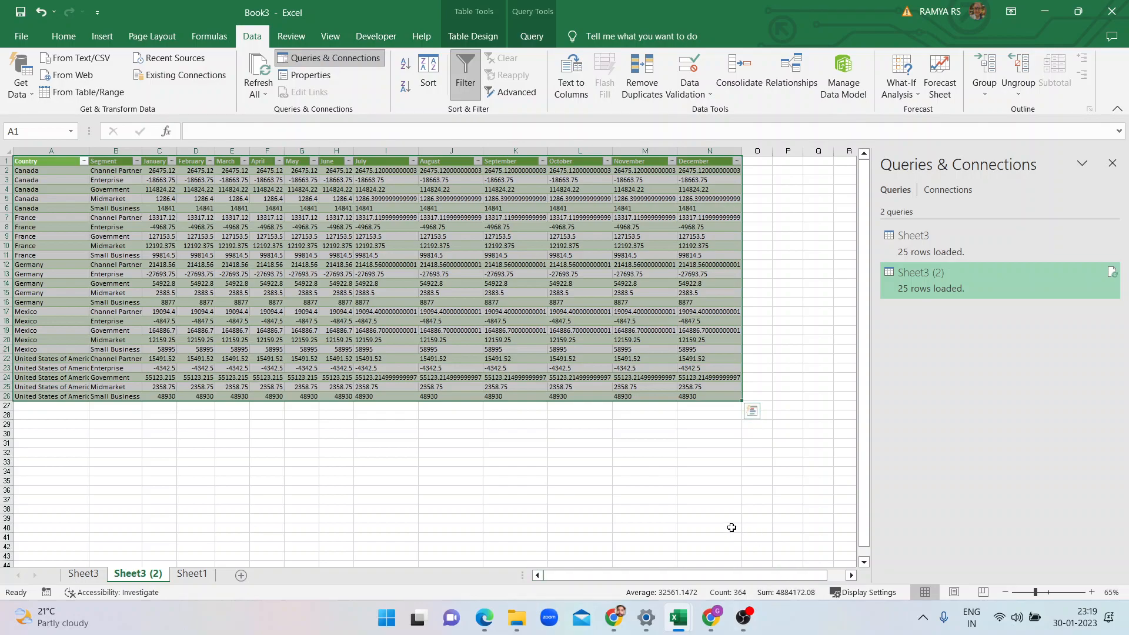
mouse_move(751, 632)
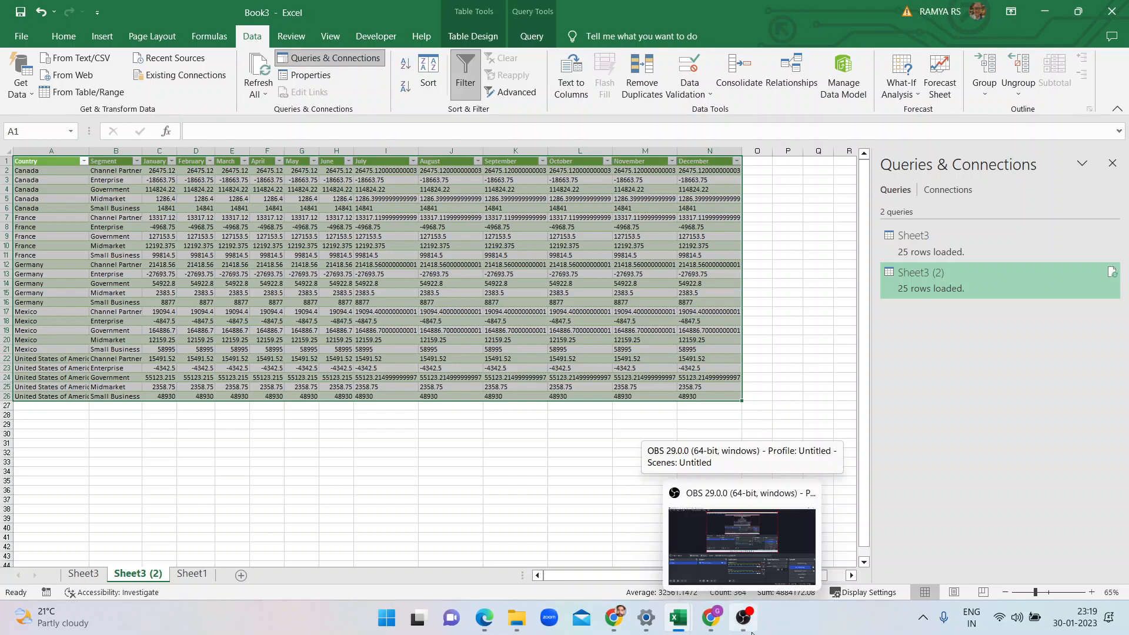
click(751, 632)
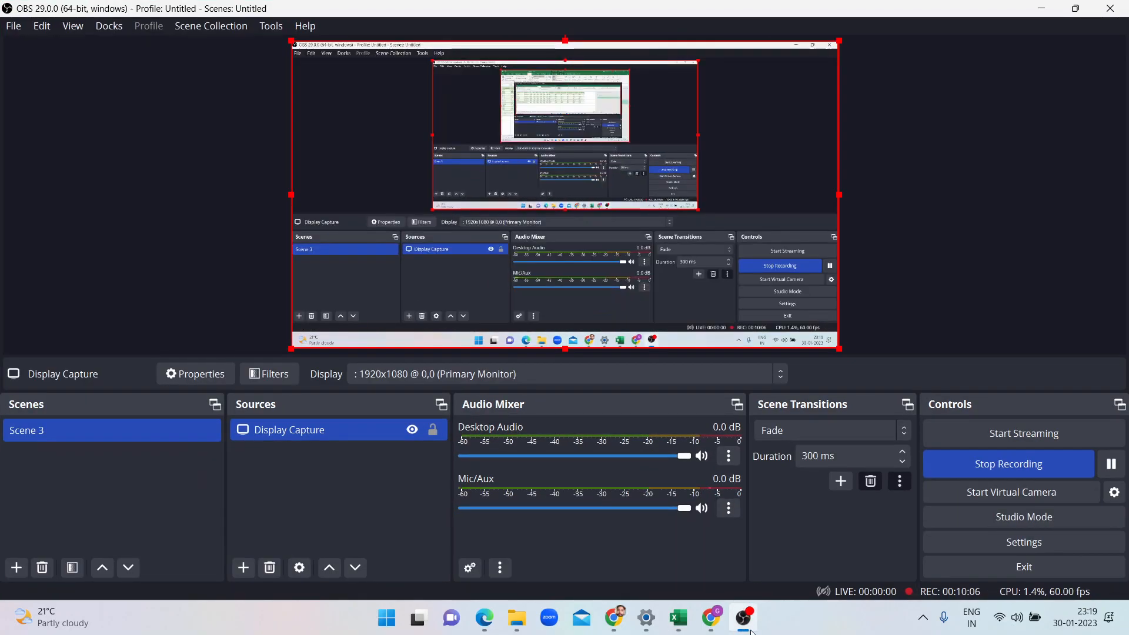